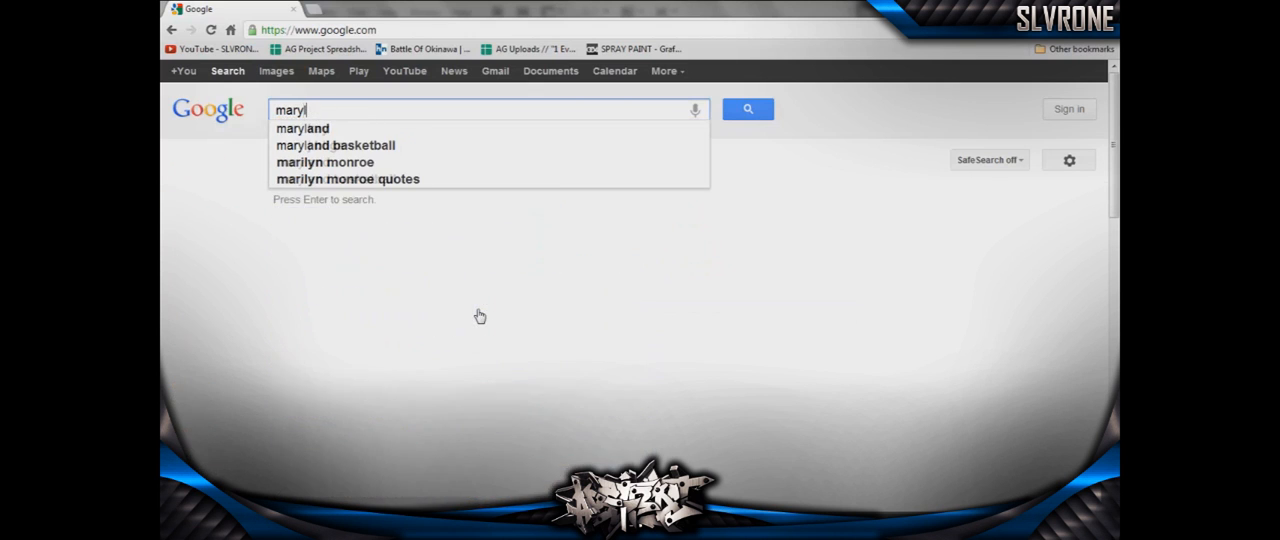
- Search Google for "marylin monroe" and display the image results
type("monroe")
key("Return")
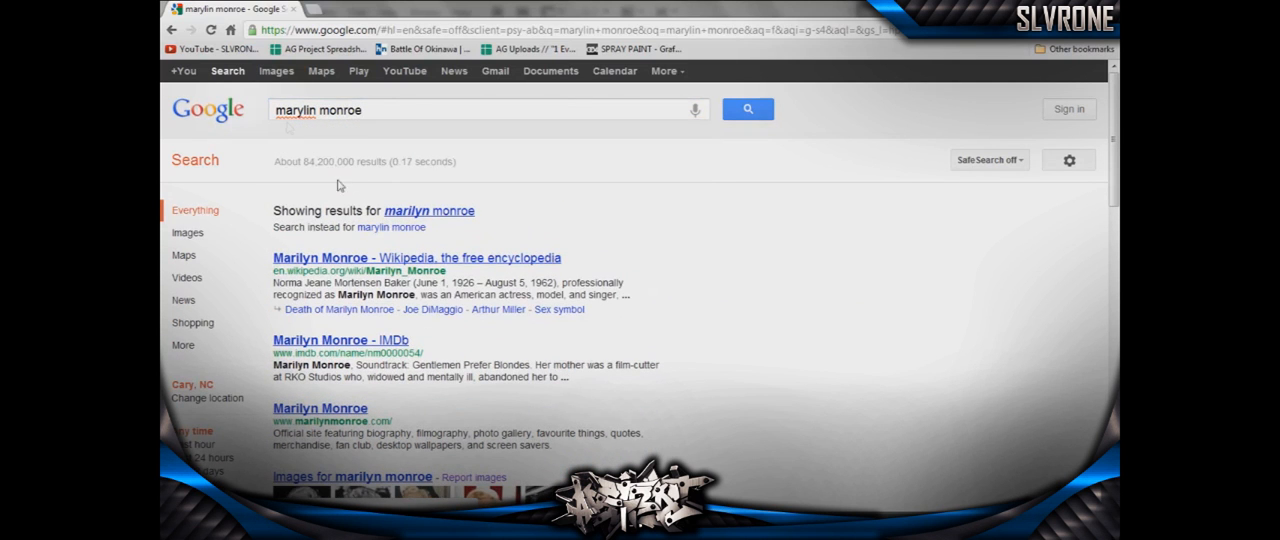
left_click(274, 78)
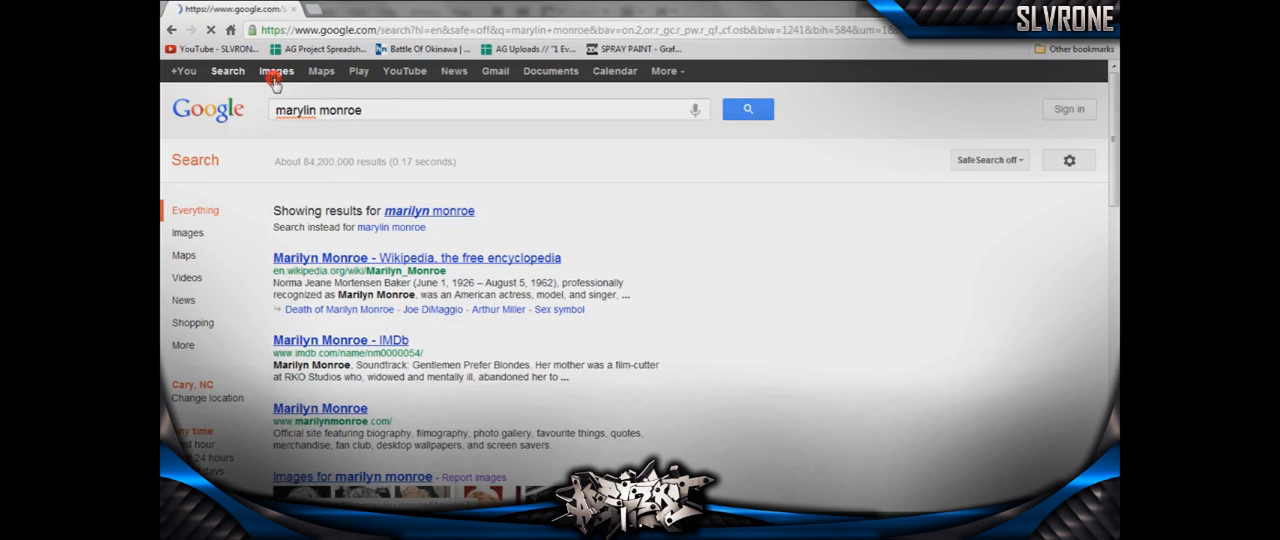
left_click(407, 210)
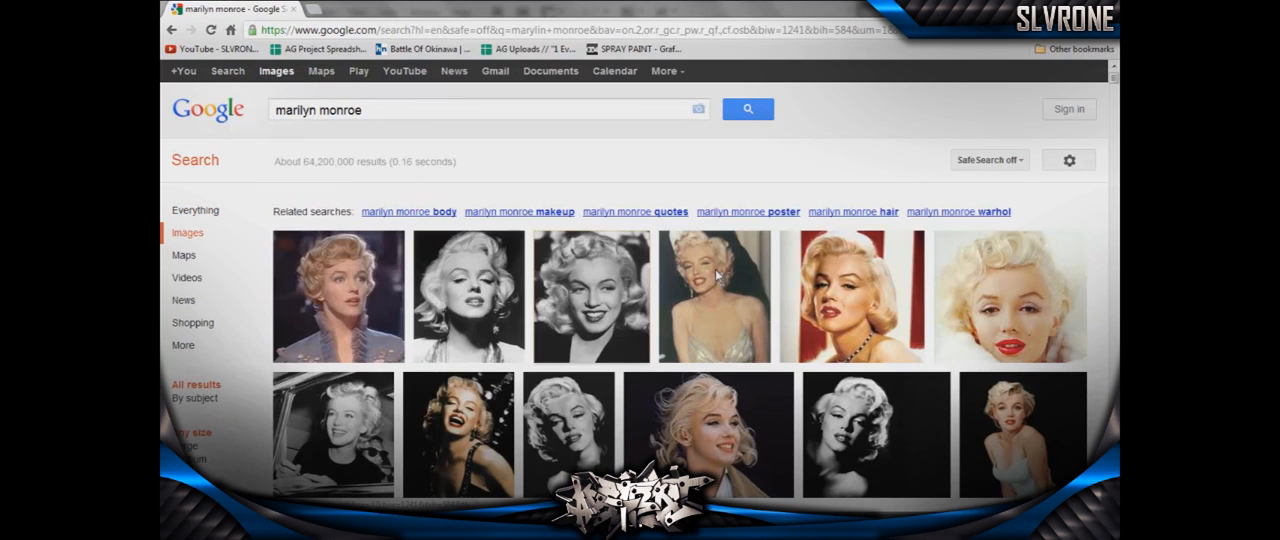
- Choose the colour portrait with the red-and-white striped background and open its full-size image
left_click(853, 294)
right_click(546, 311)
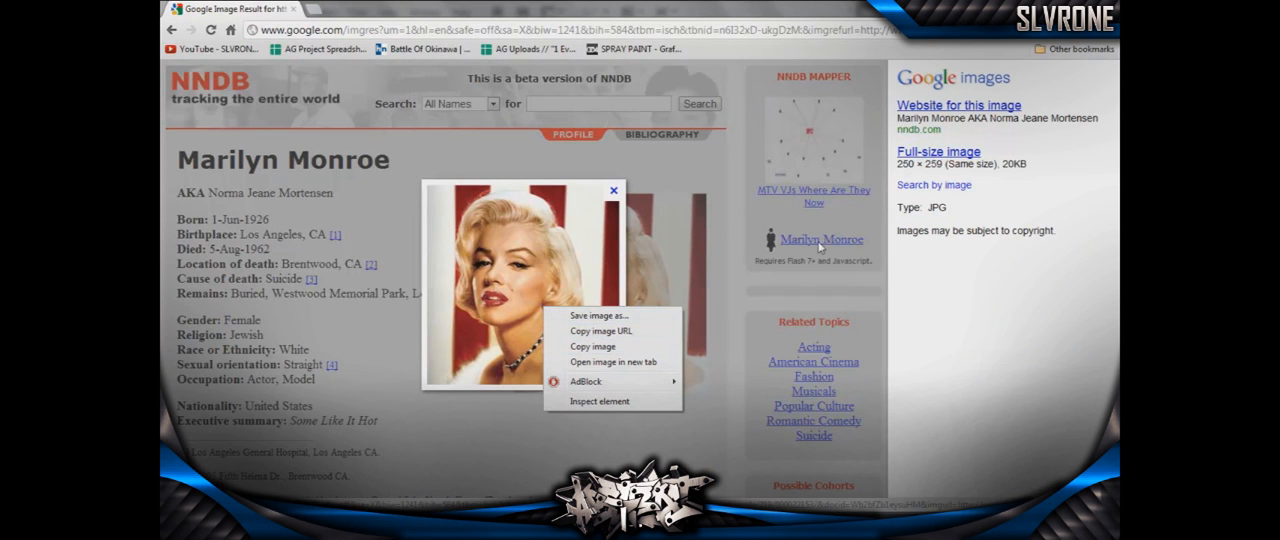
left_click(938, 166)
left_click(938, 152)
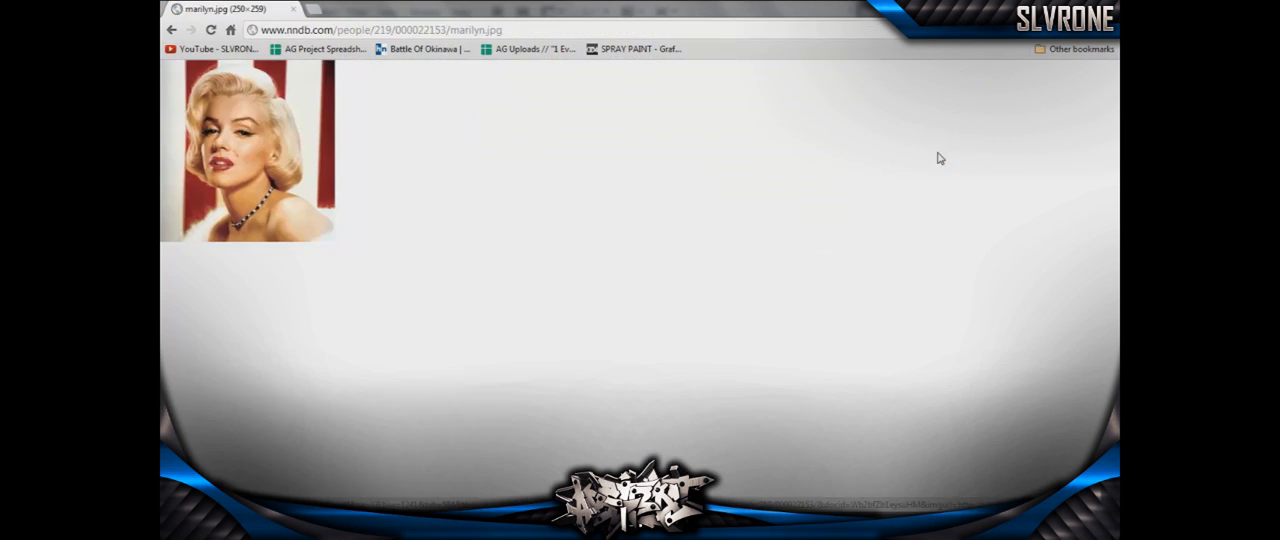
right_click(246, 136)
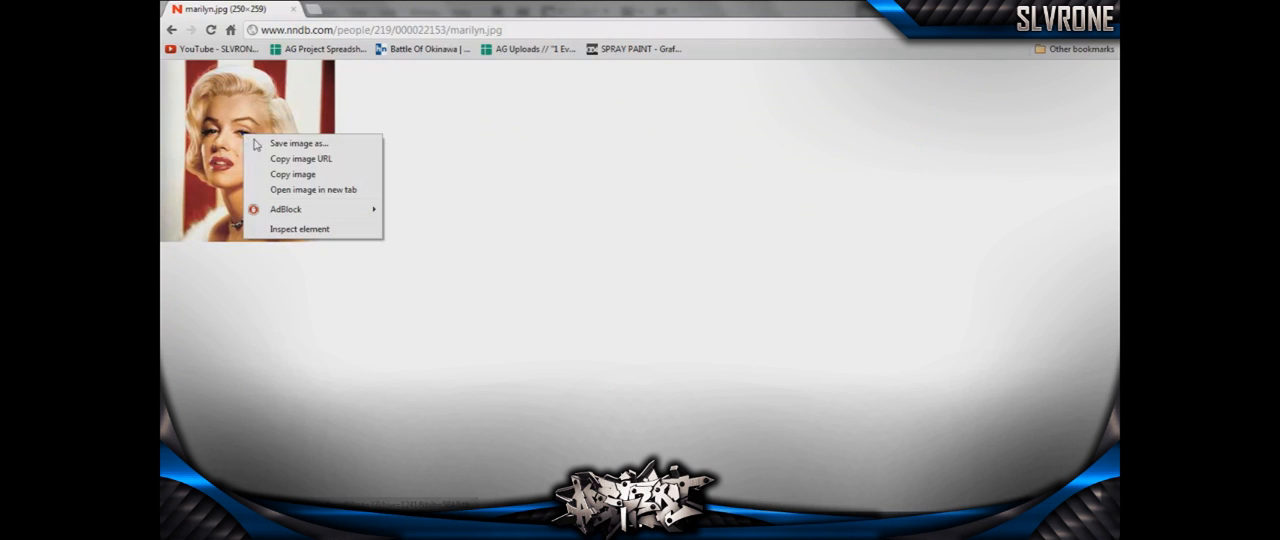
left_click(313, 159)
key("alt+Tab")
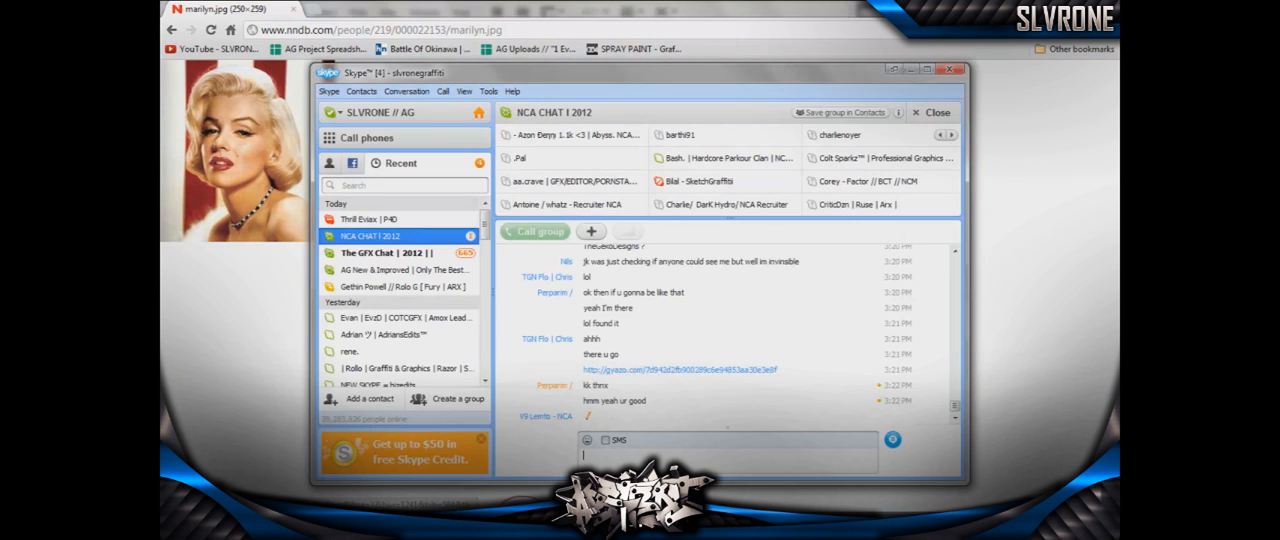
key("super+Down")
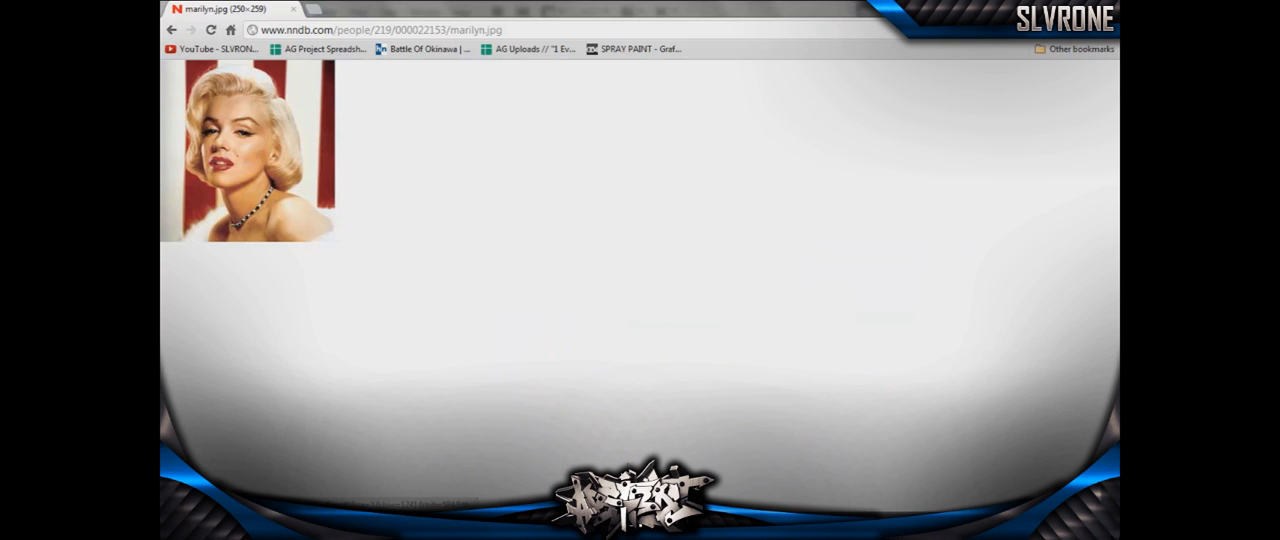
- Activate Photoshop's Move tool, then copy the full-size portrait from the browser and paste it into the blank Photoshop document
key("alt+Tab")
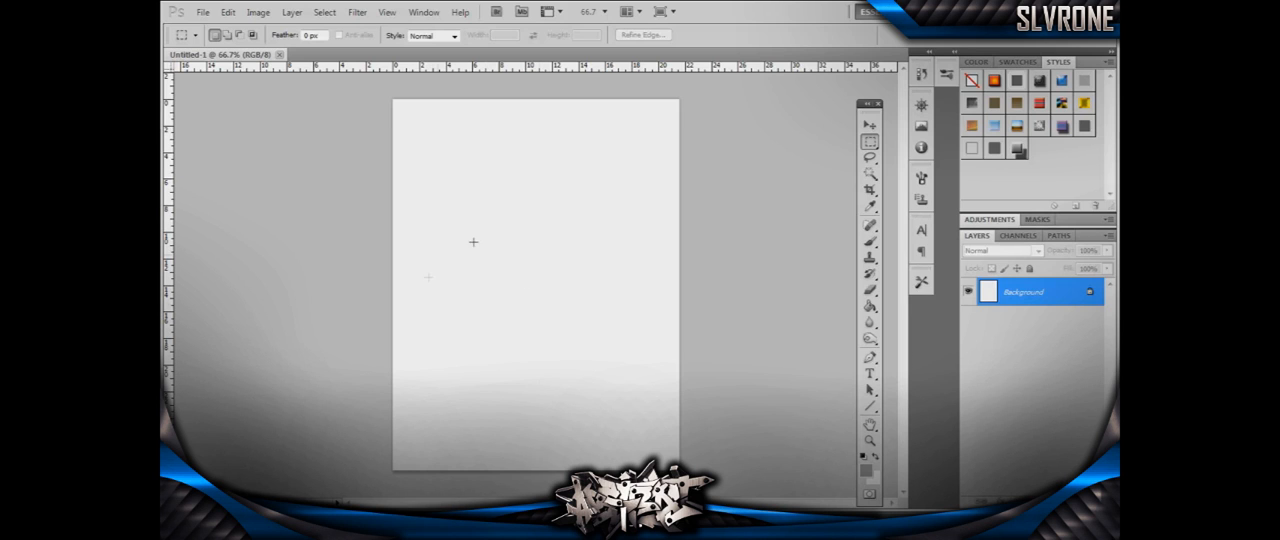
left_click(870, 124)
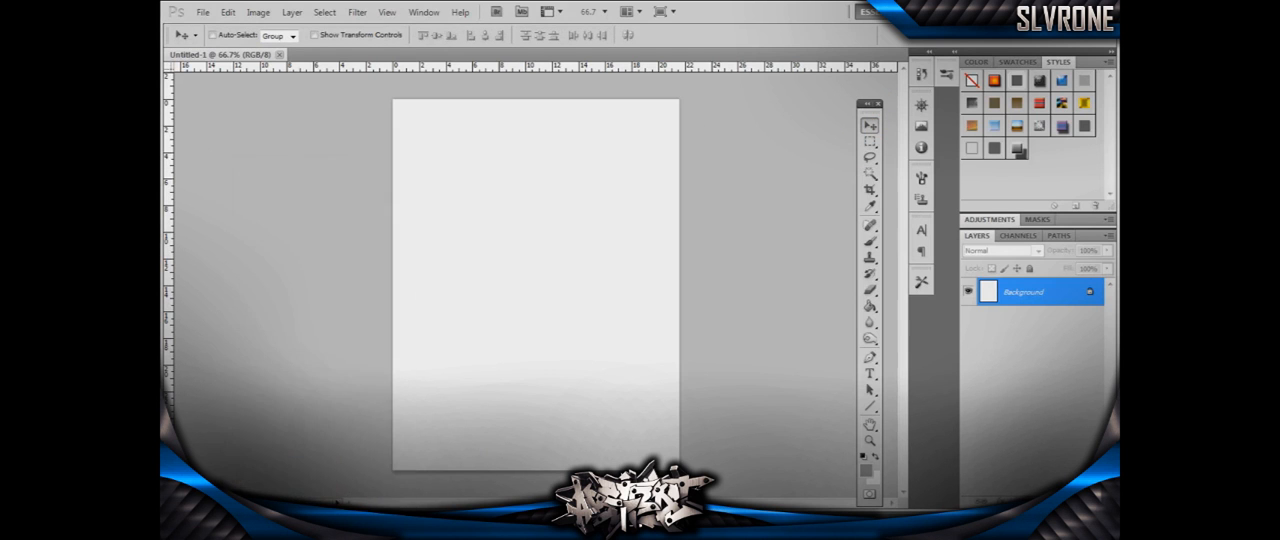
left_click(410, 458)
right_click(263, 189)
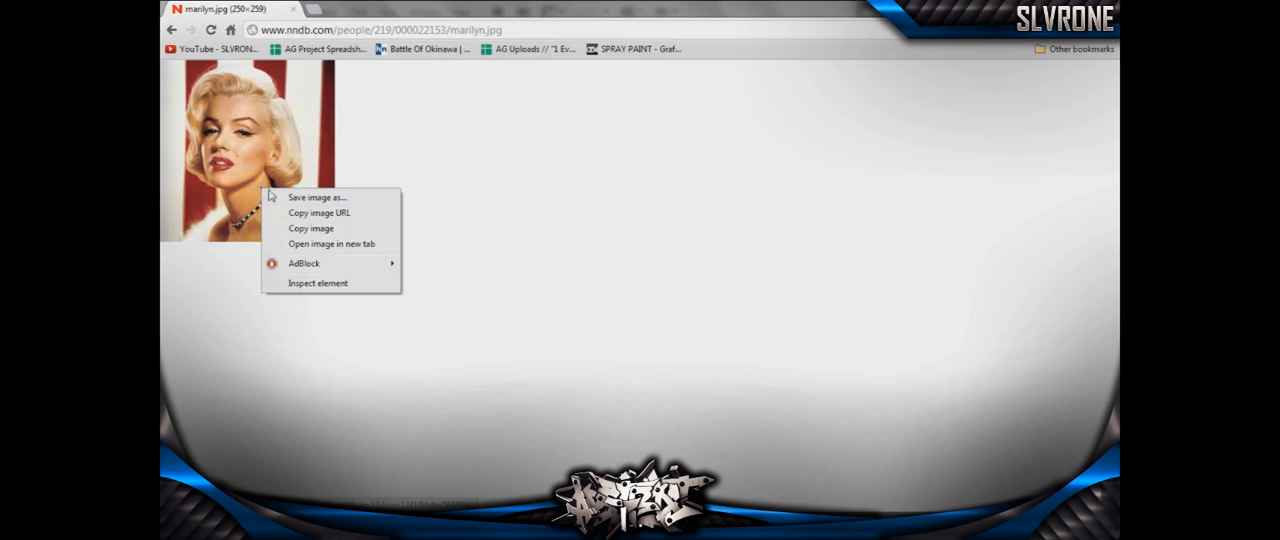
left_click(296, 213)
left_click(297, 230)
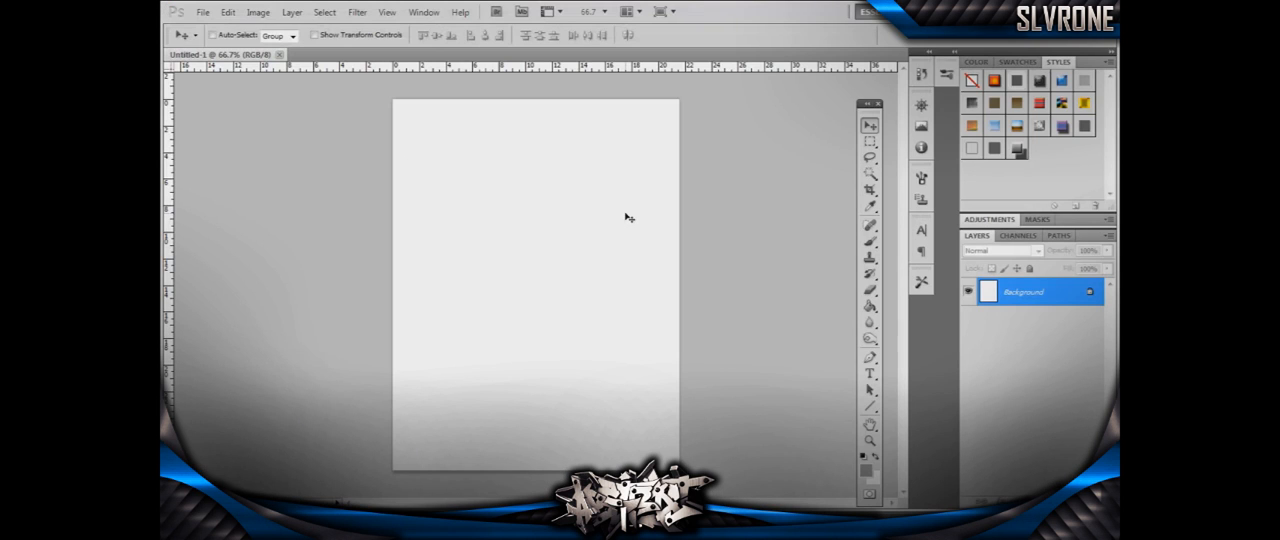
key("ctrl+v")
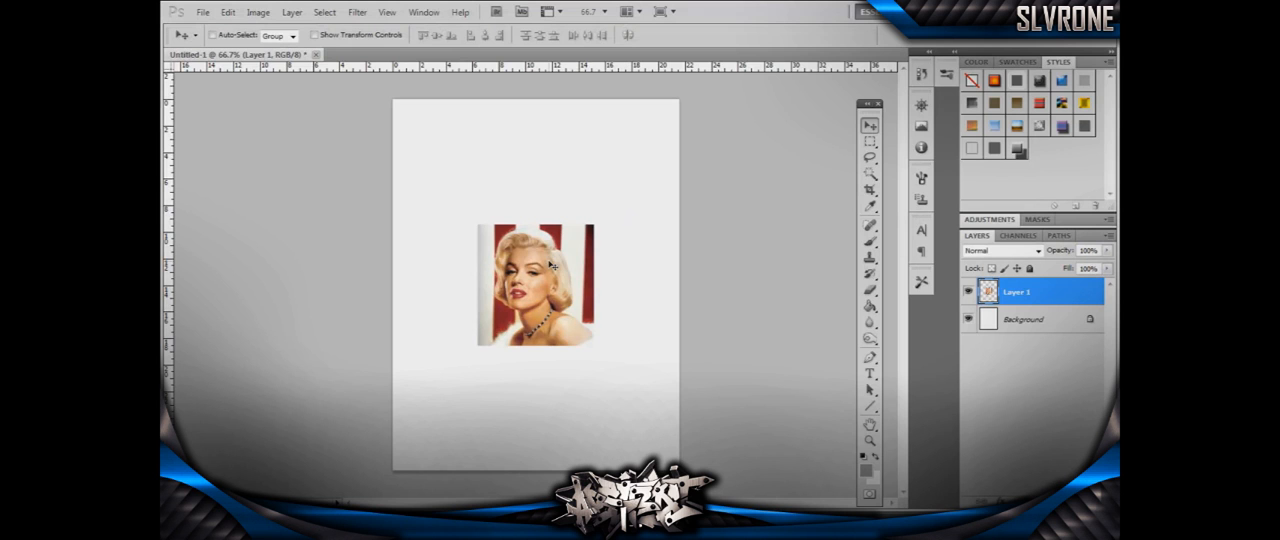
- Scale the pasted portrait up proportionally to about 195% and position it near the middle of the page
key("ctrl+t")
left_click_drag(485, 229, 352, 153)
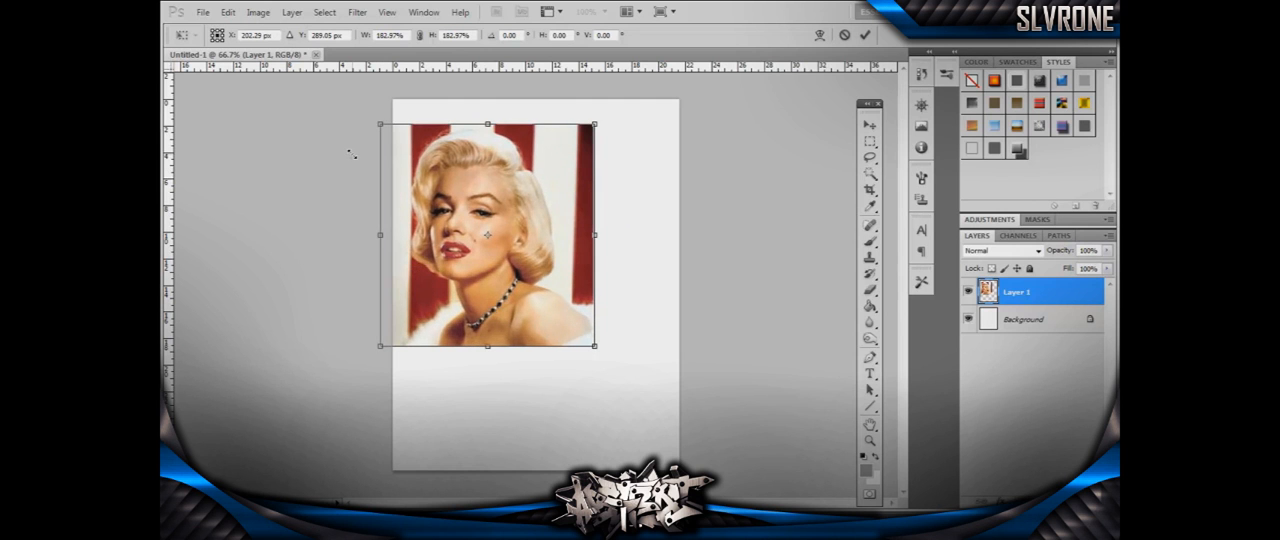
left_click_drag(466, 206, 526, 254)
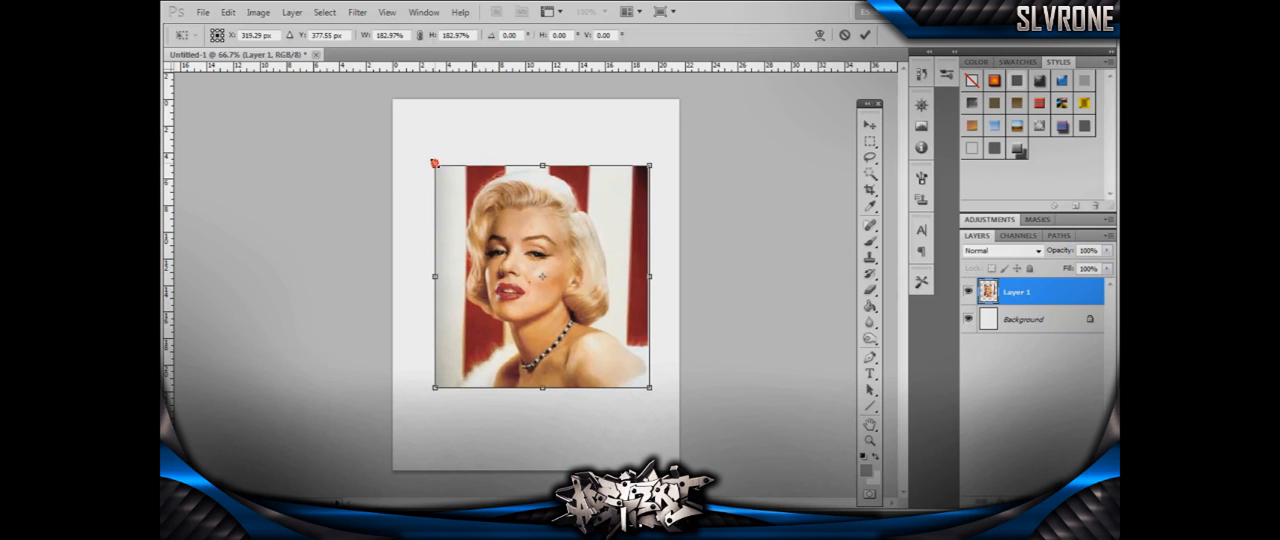
left_click_drag(435, 163, 421, 150)
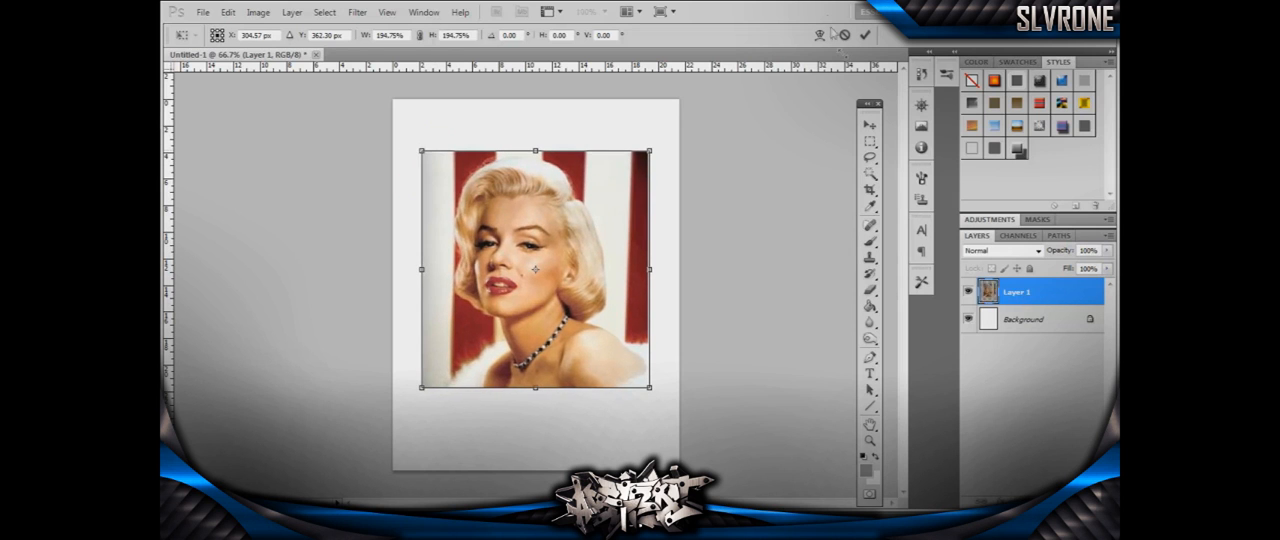
left_click(865, 34)
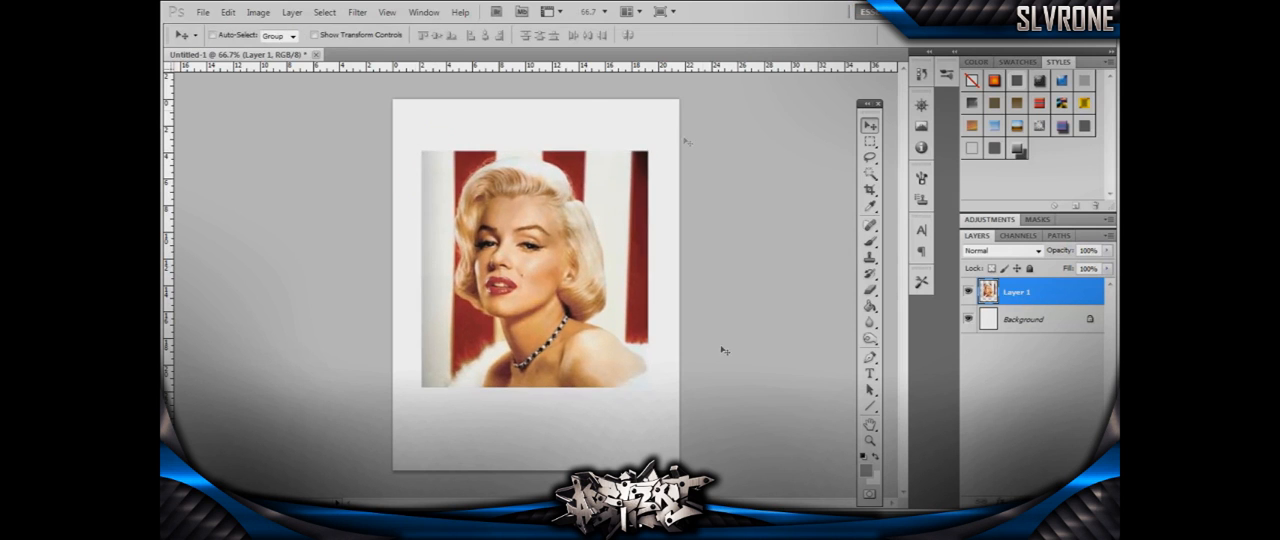
- Zoom in on the portrait to about 113% and select the Eraser tool
left_click(870, 440)
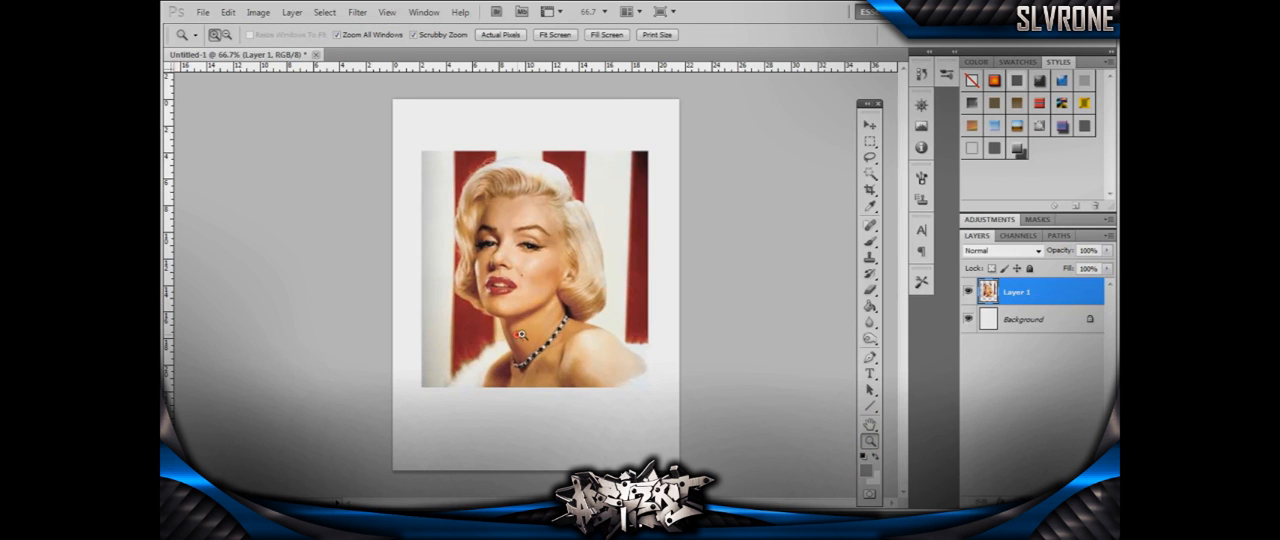
left_click_drag(515, 336, 608, 383)
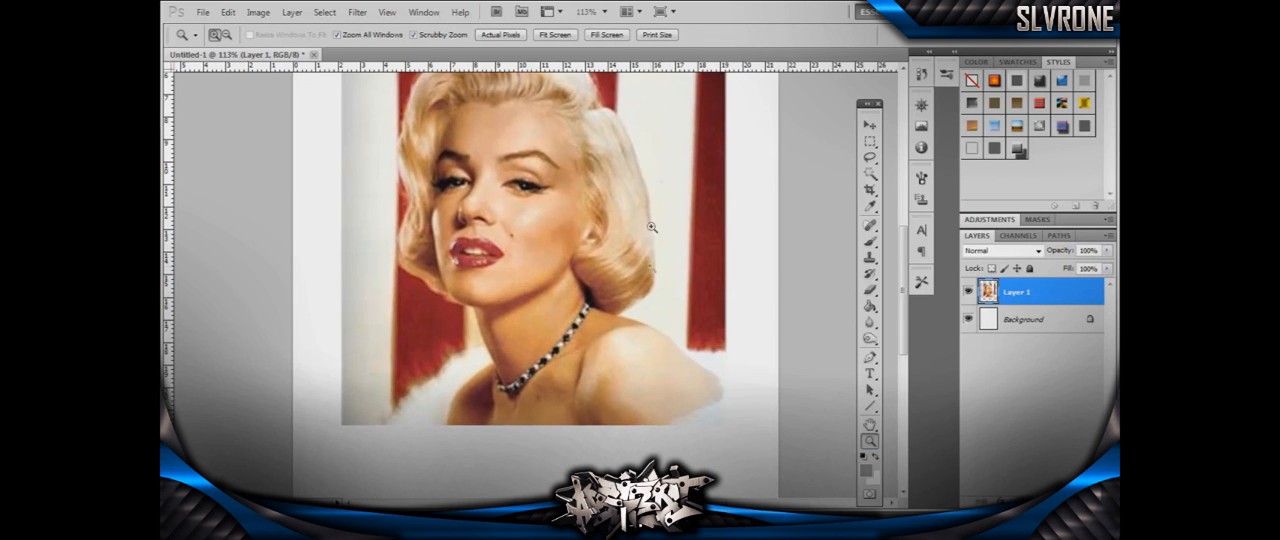
left_click(870, 288)
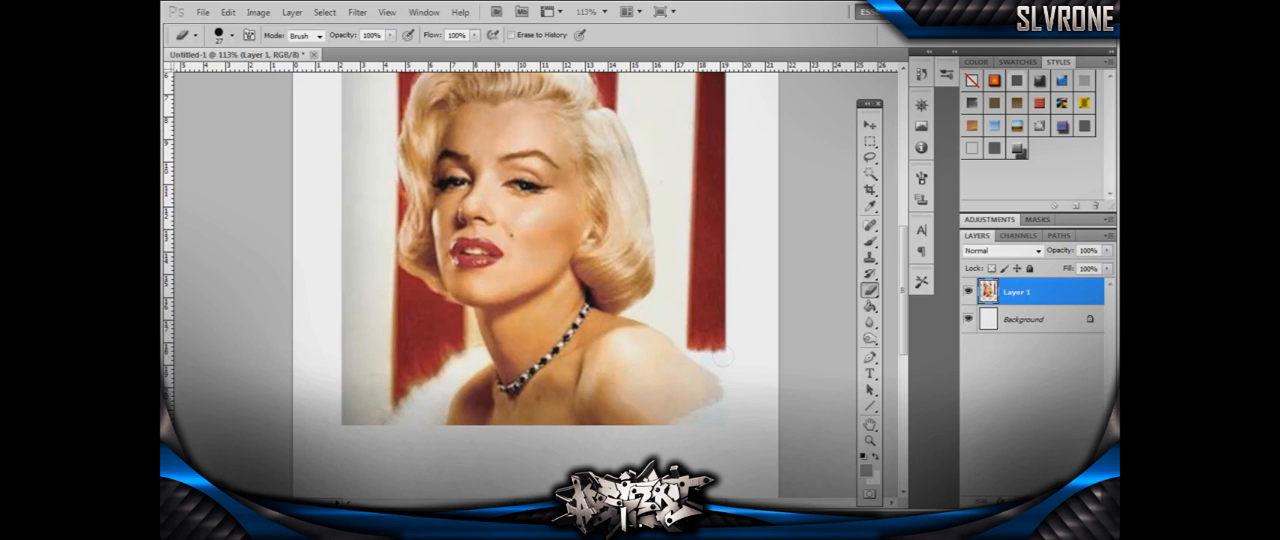
left_click_drag(905, 304, 905, 272)
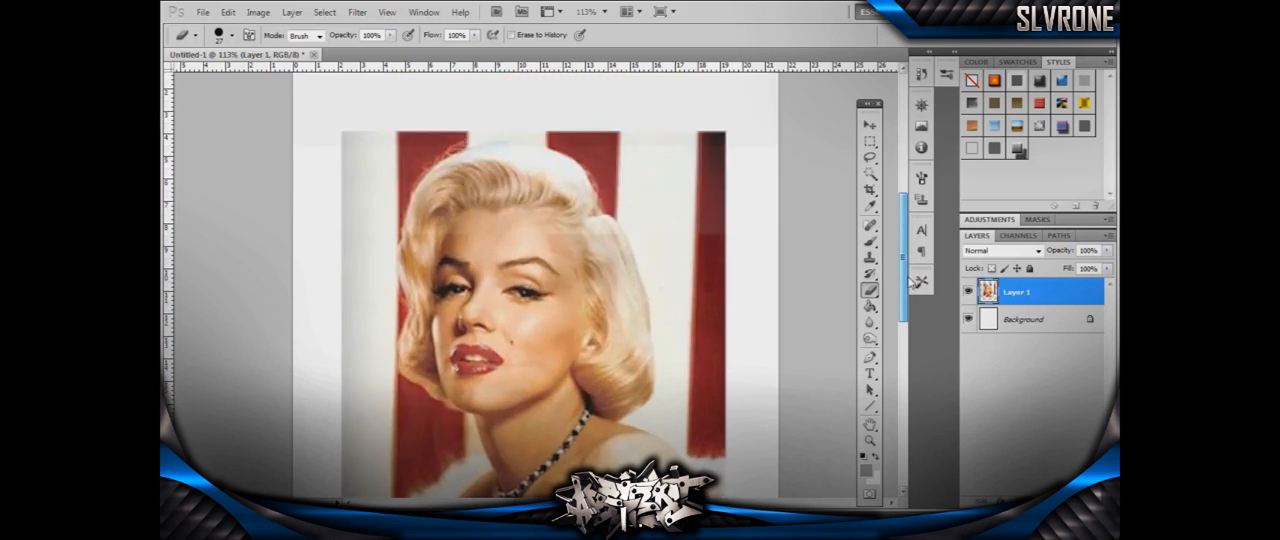
left_click_drag(908, 307, 906, 324)
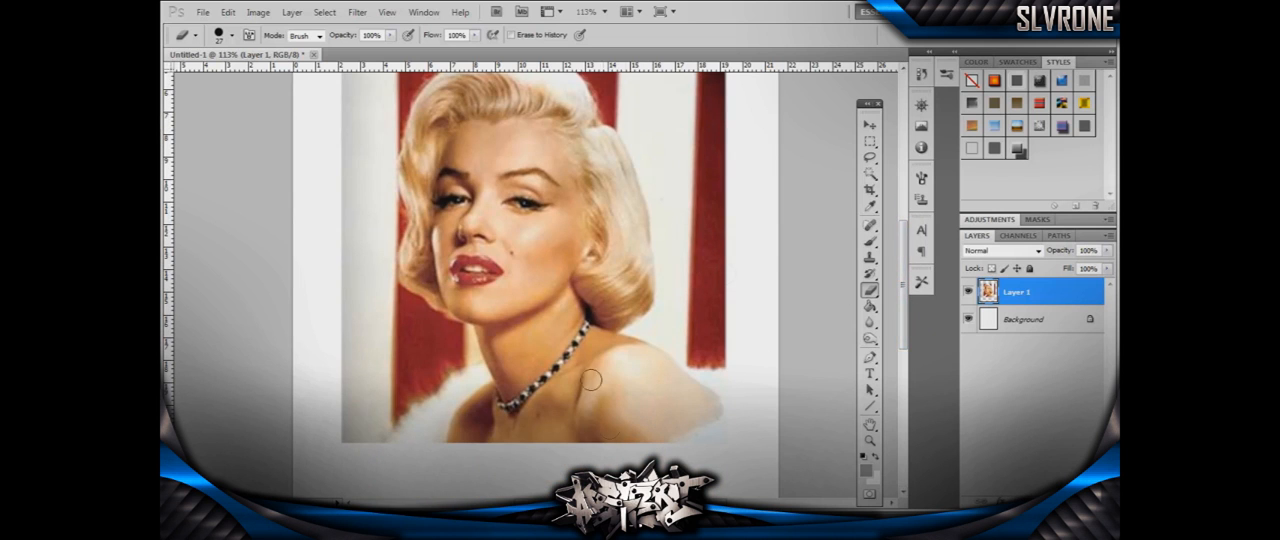
left_click(692, 528)
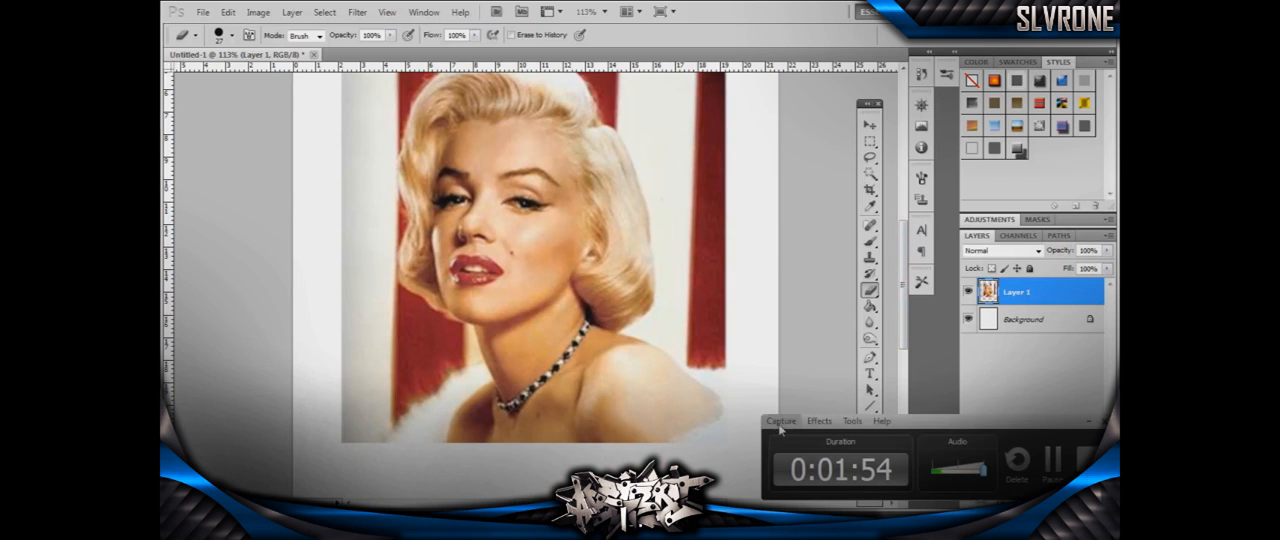
left_click(1050, 456)
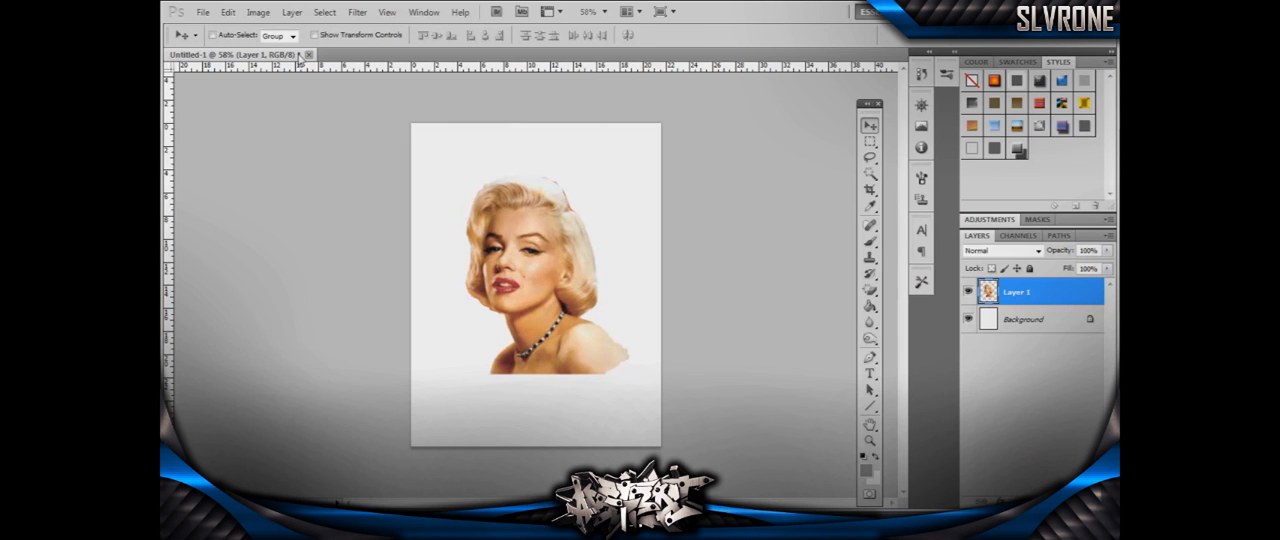
- Apply a Brightness/Contrast adjustment to the cut-out portrait with brightness at about -28 and contrast at 33
left_click(228, 12)
left_click(228, 12)
left_click(257, 12)
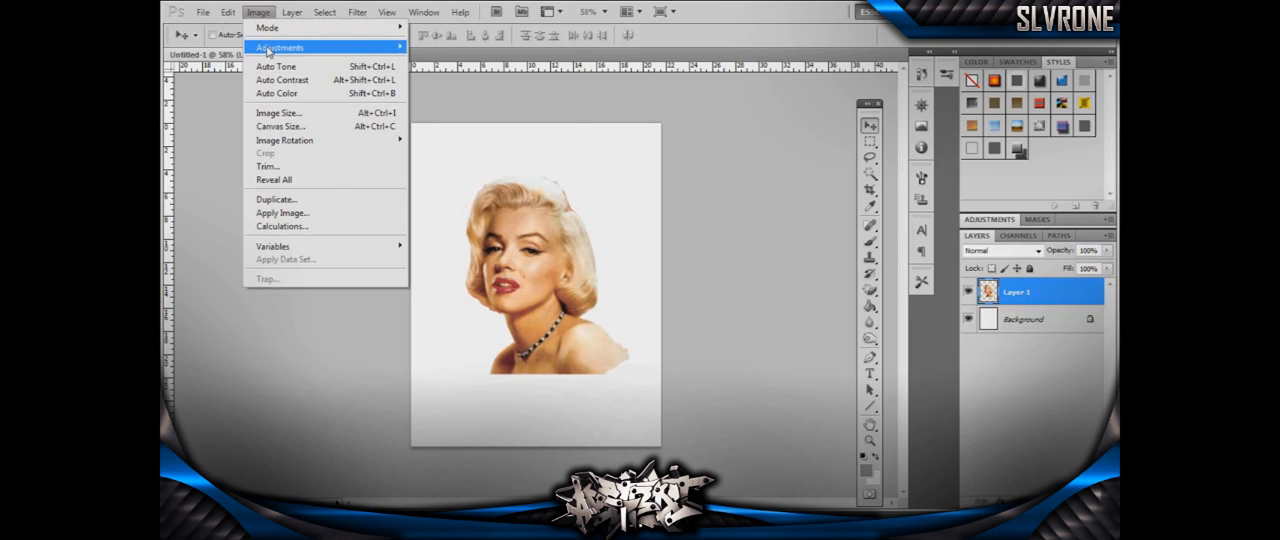
mouse_move(279, 50)
left_click(416, 48)
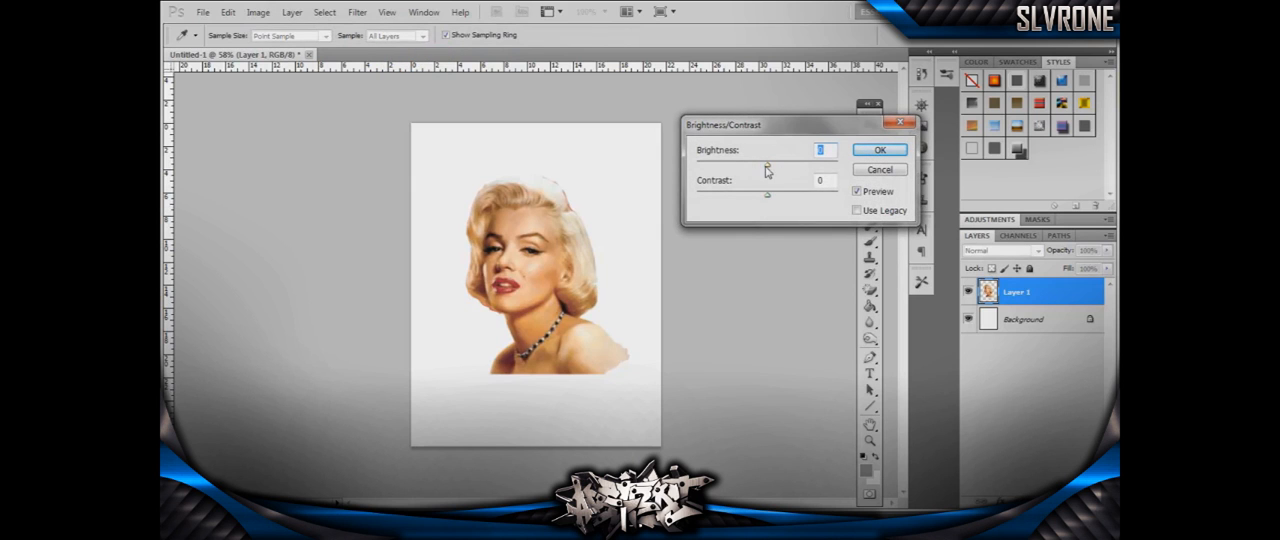
mouse_move(767, 164)
left_mouse_down()
mouse_move(790, 168)
mouse_move(761, 171)
left_mouse_up()
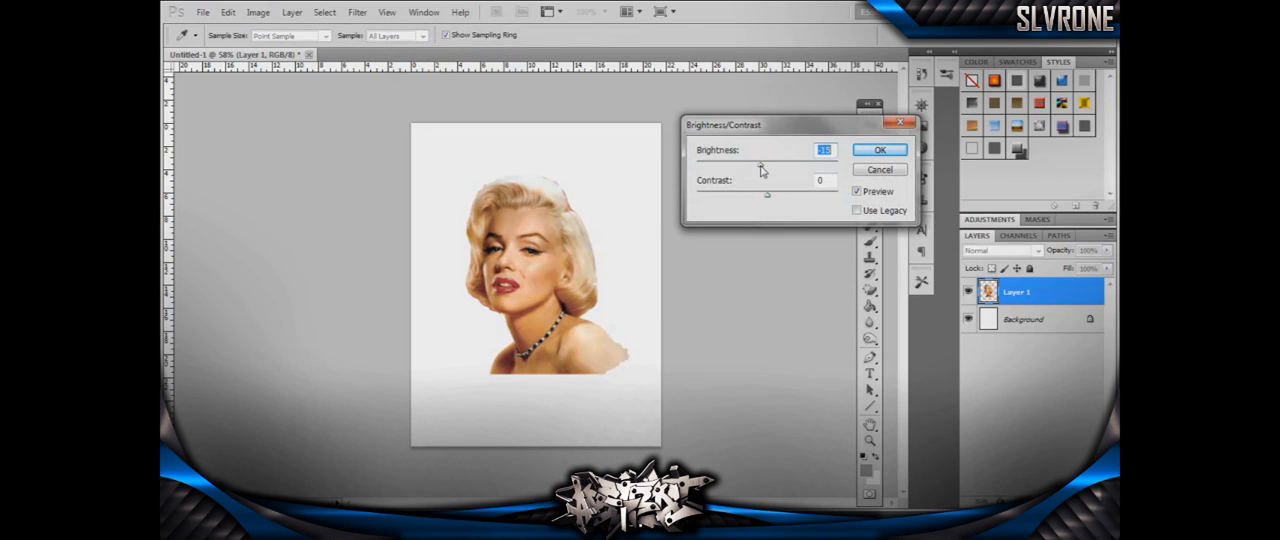
left_click_drag(769, 204, 808, 199)
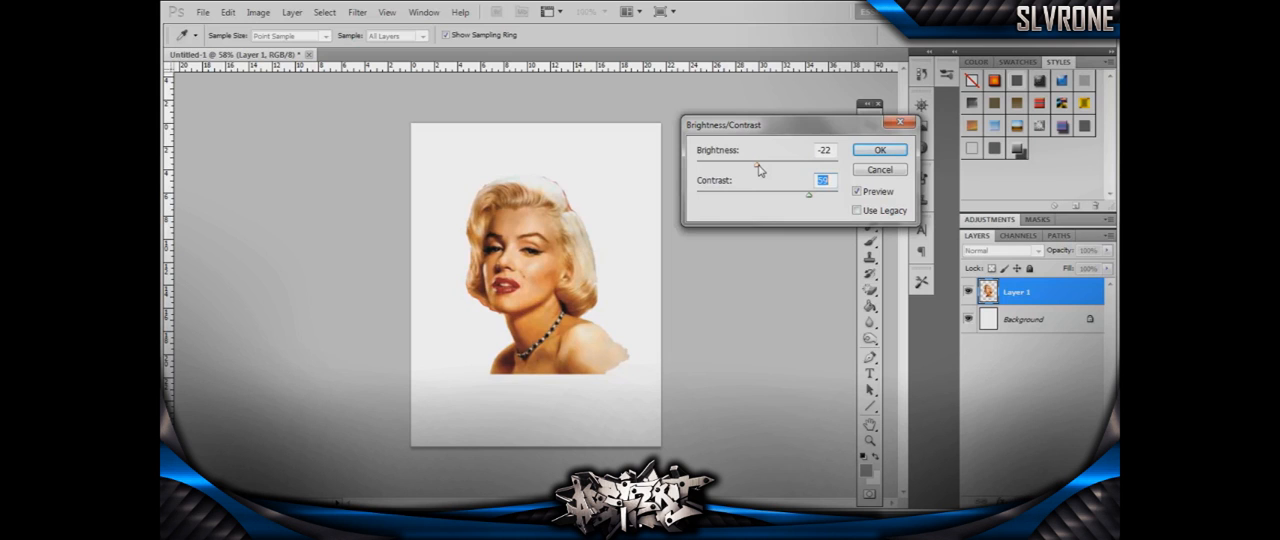
left_click_drag(758, 166, 746, 175)
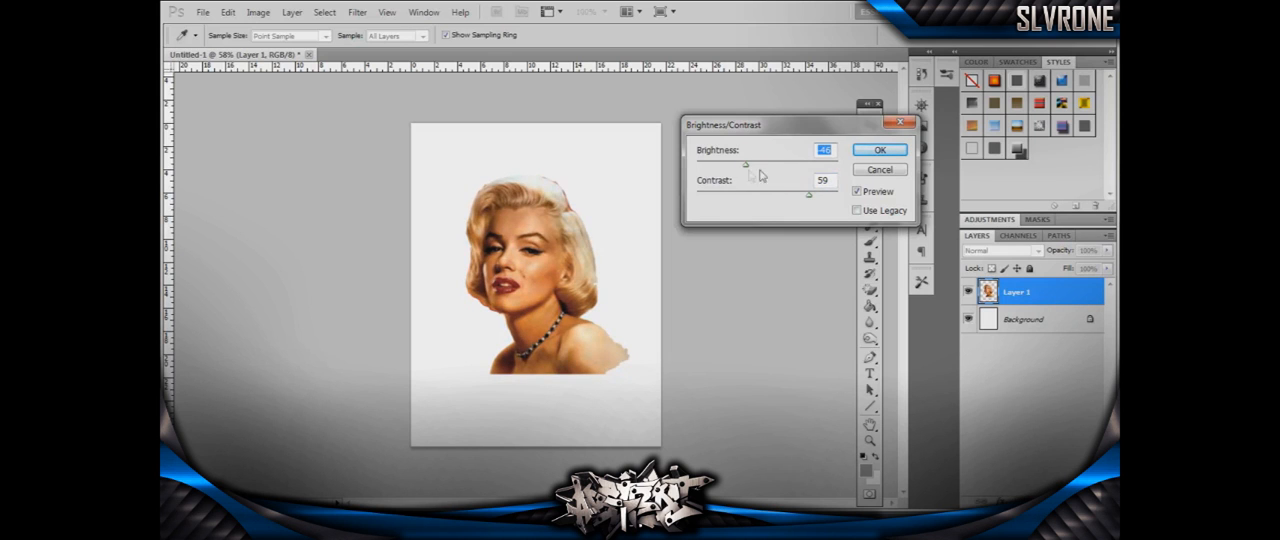
left_click_drag(808, 198, 791, 199)
left_click_drag(746, 169, 757, 169)
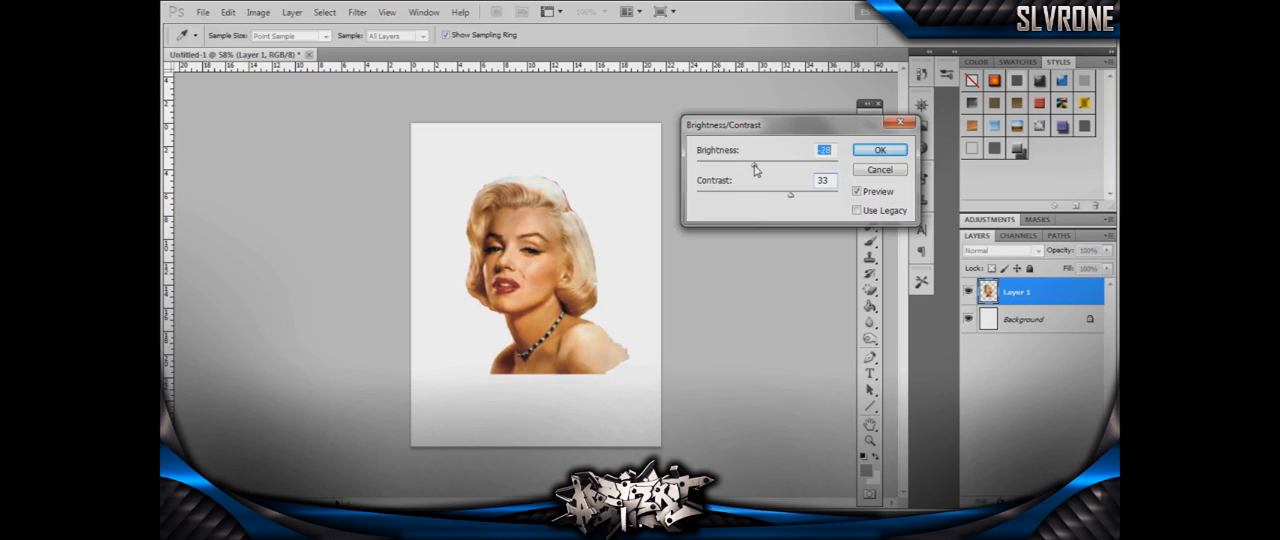
left_click(880, 150)
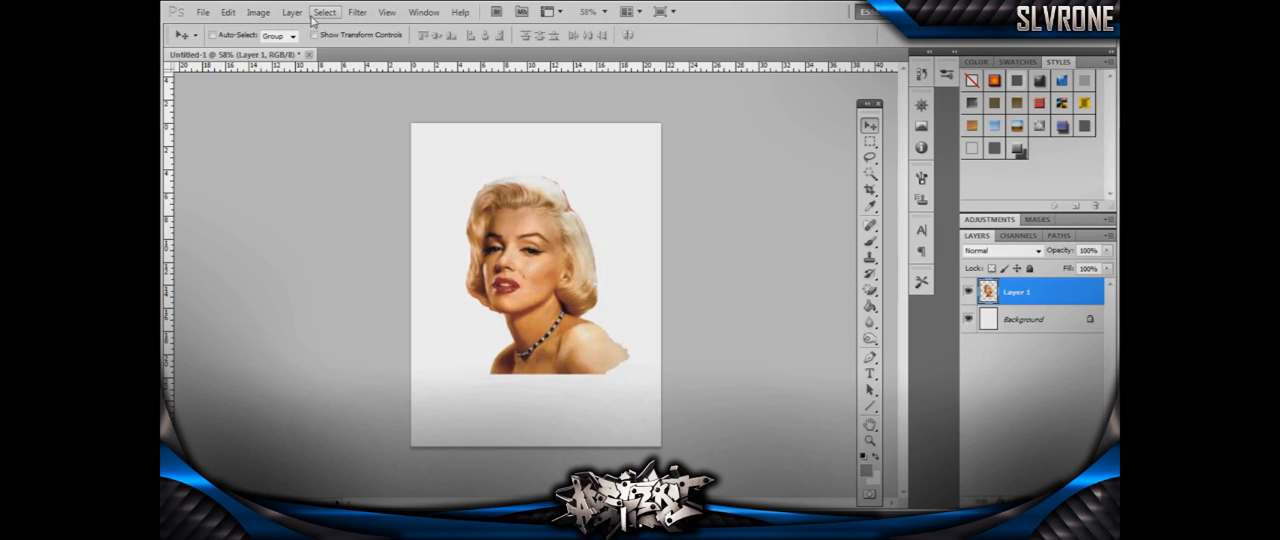
left_click(228, 12)
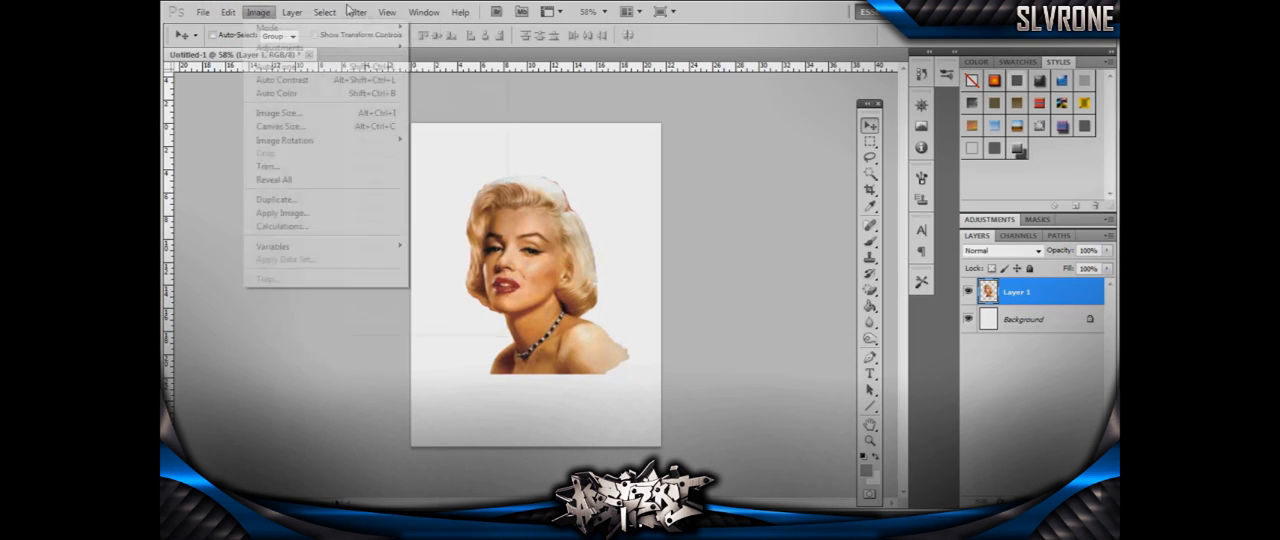
mouse_move(350, 12)
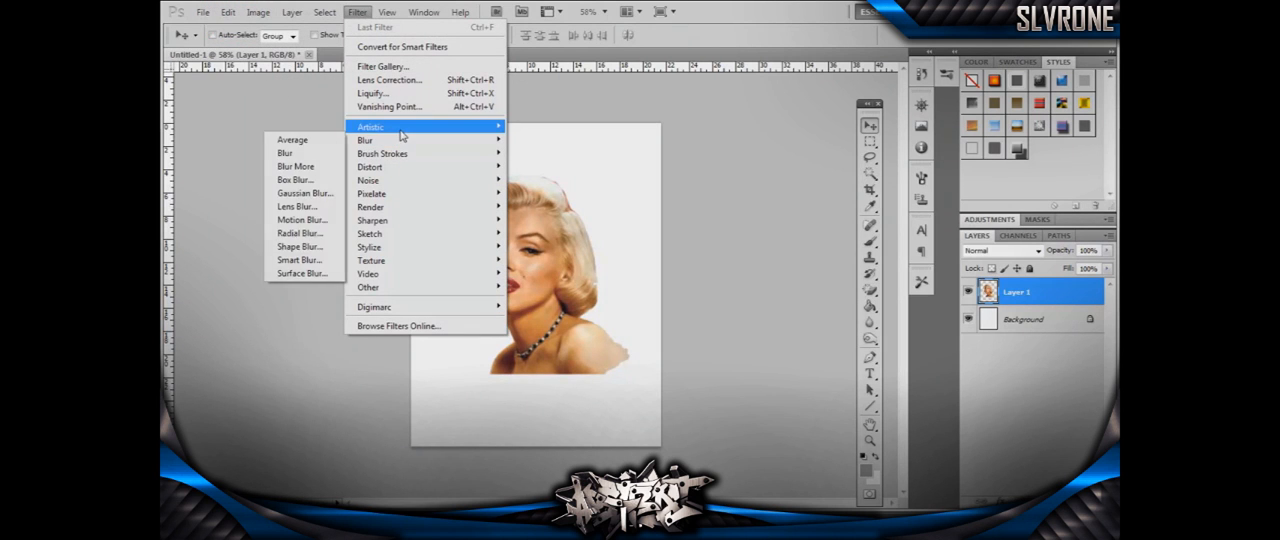
mouse_move(401, 132)
left_click(323, 147)
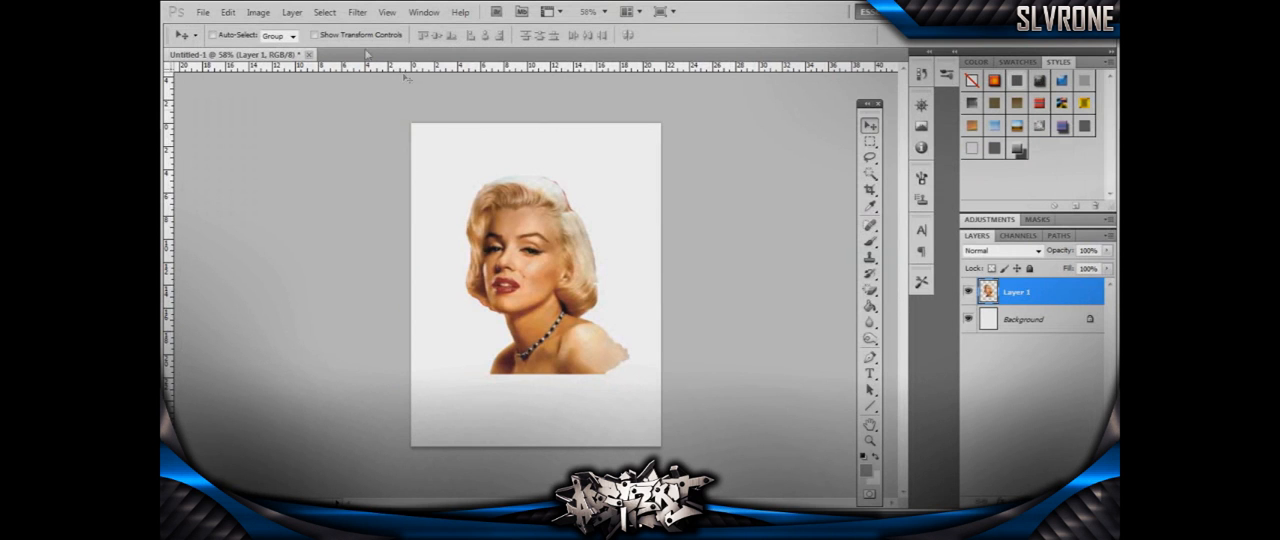
- Convert the document to Grayscale mode without flattening the layers, discarding the color information
left_click(236, 12)
mouse_move(258, 12)
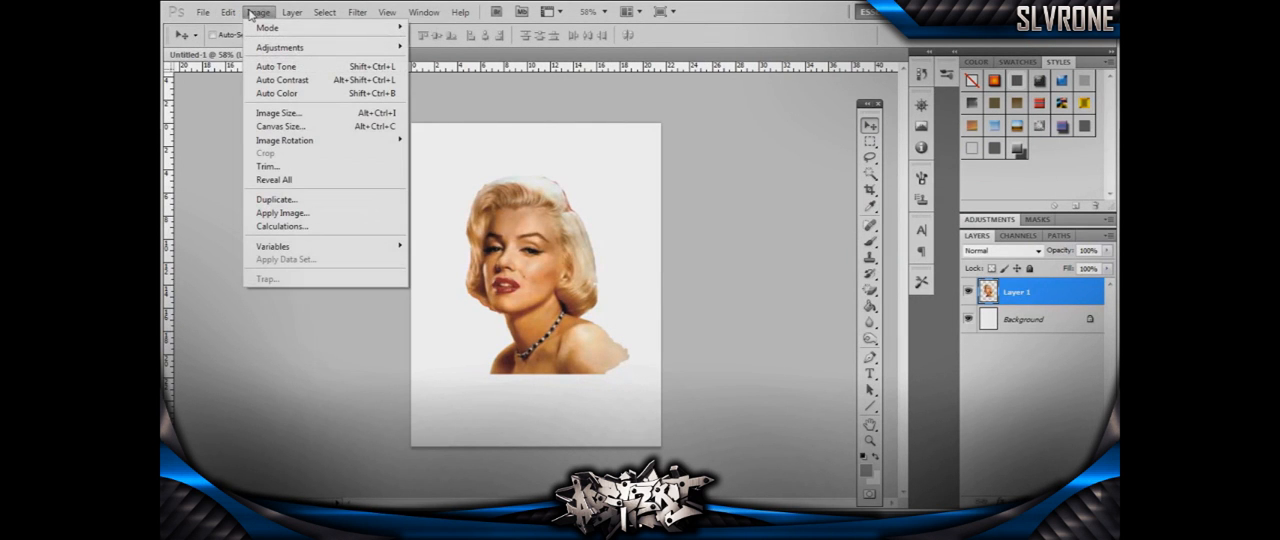
mouse_move(270, 28)
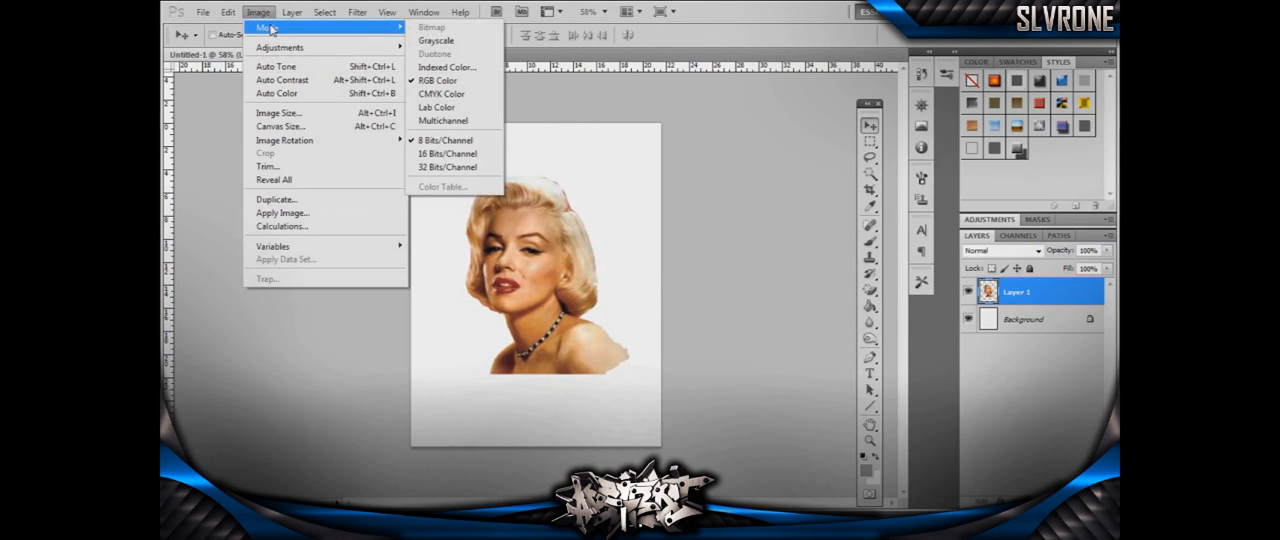
left_click(440, 41)
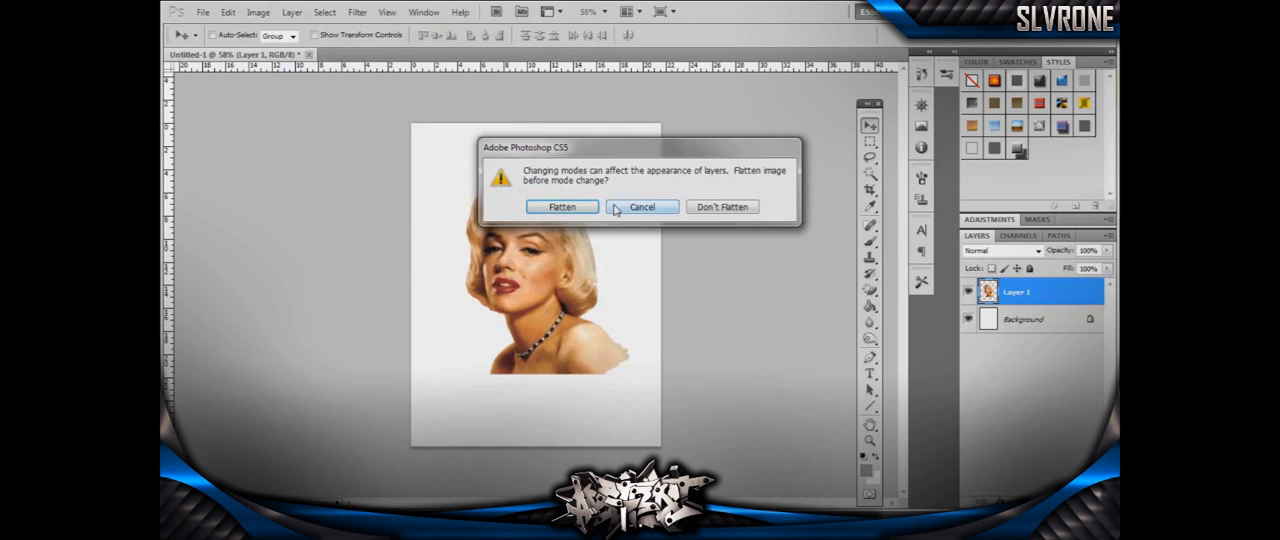
left_click(727, 208)
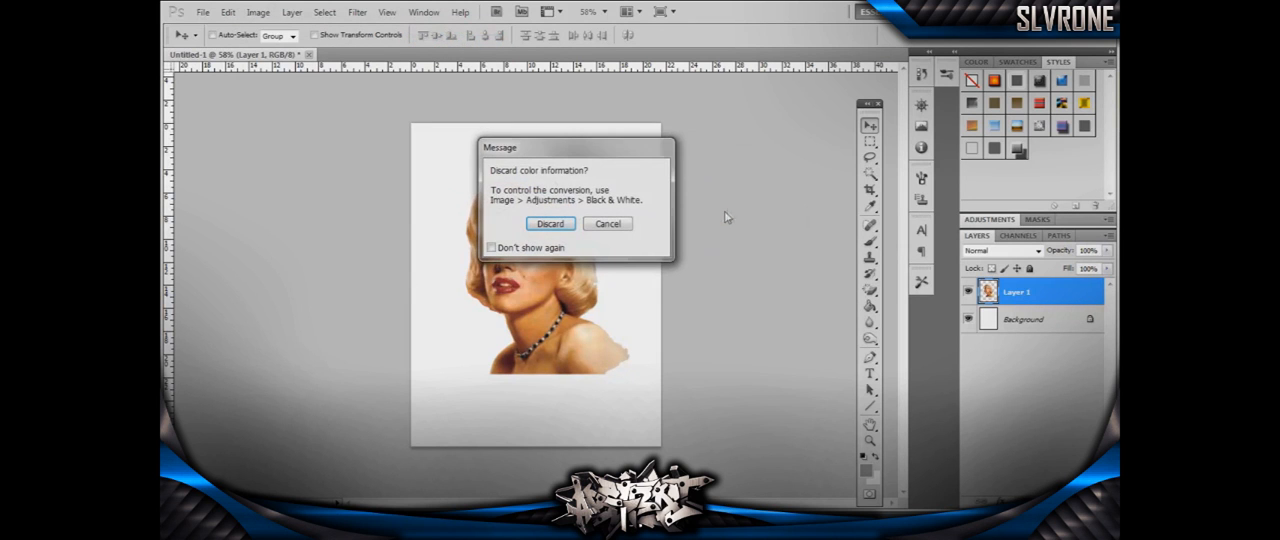
left_click(552, 223)
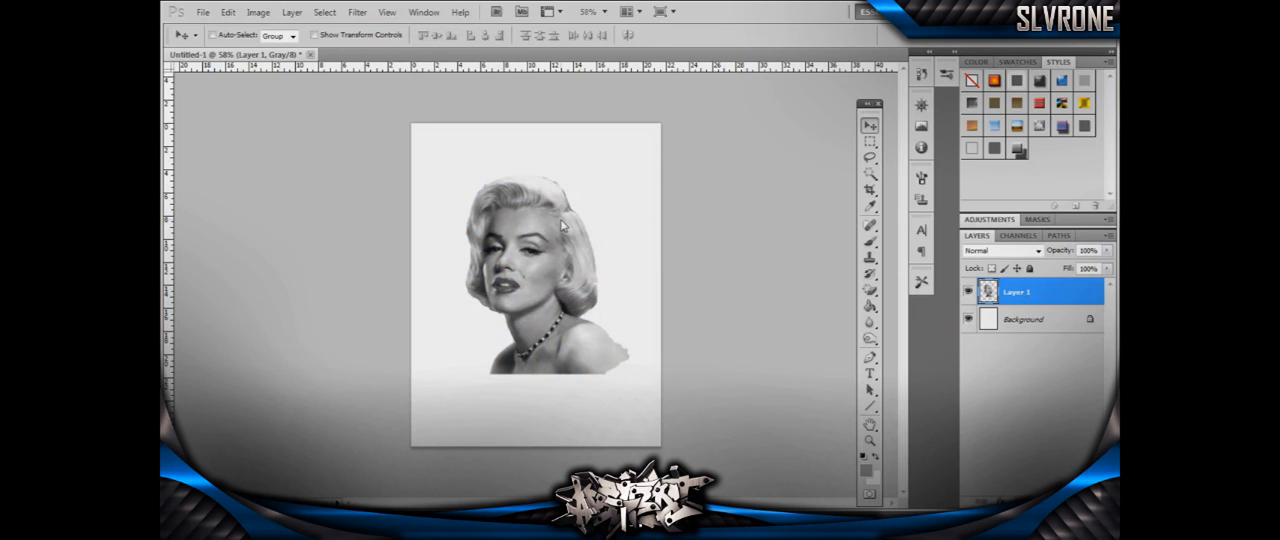
- Apply the artistic Cutout filter to the portrait with the number of levels at 3, adjusting edge simplicity and edge fidelity
left_click(360, 13)
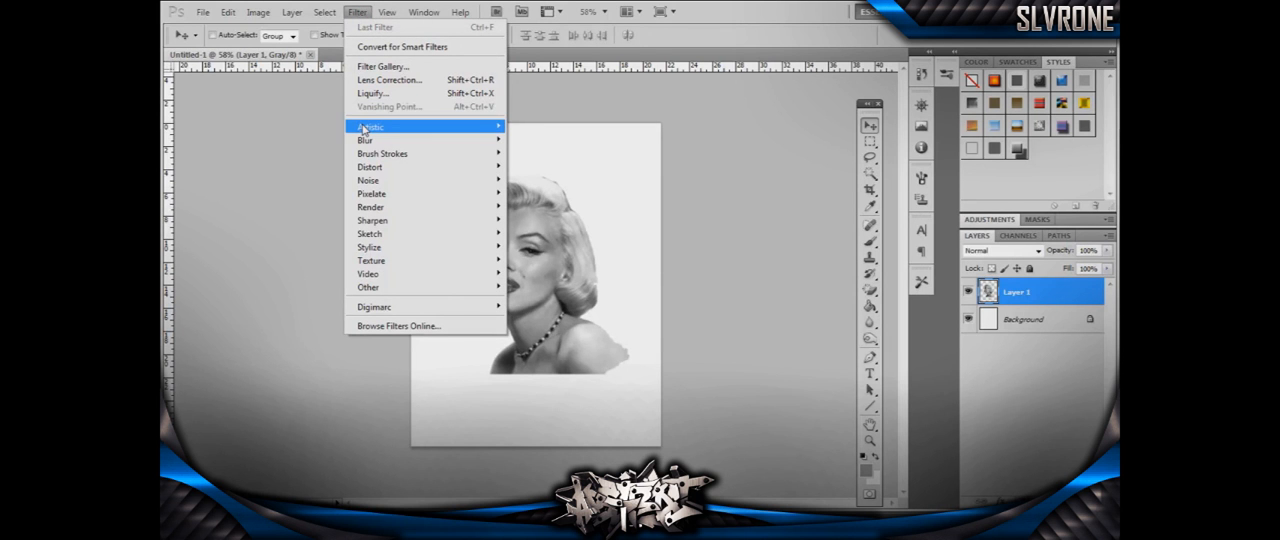
mouse_move(364, 131)
left_click(331, 140)
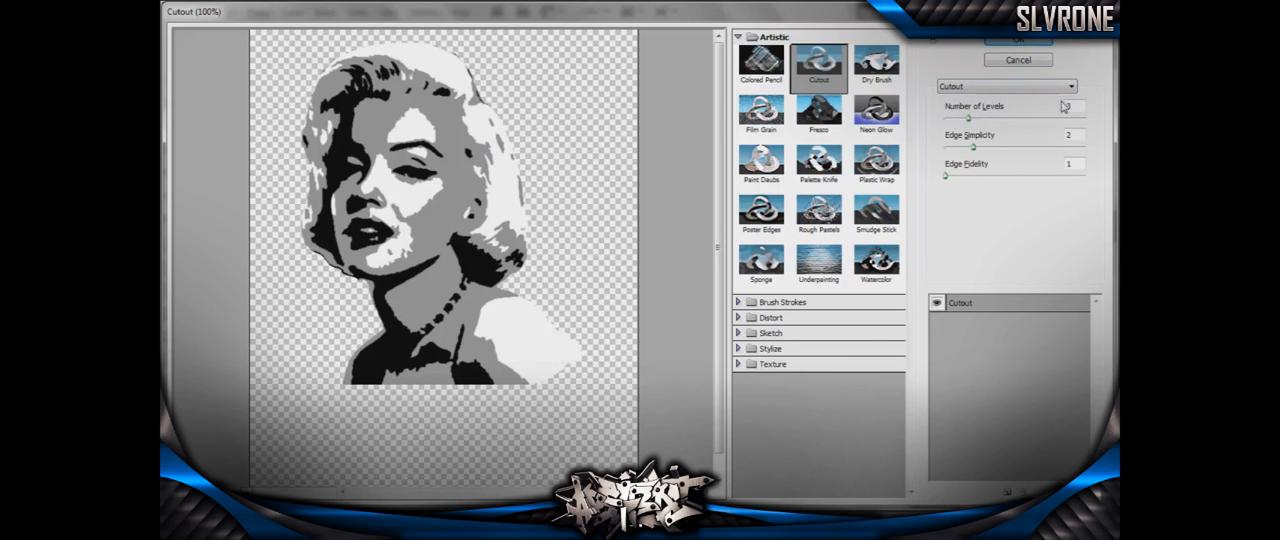
left_click(968, 118)
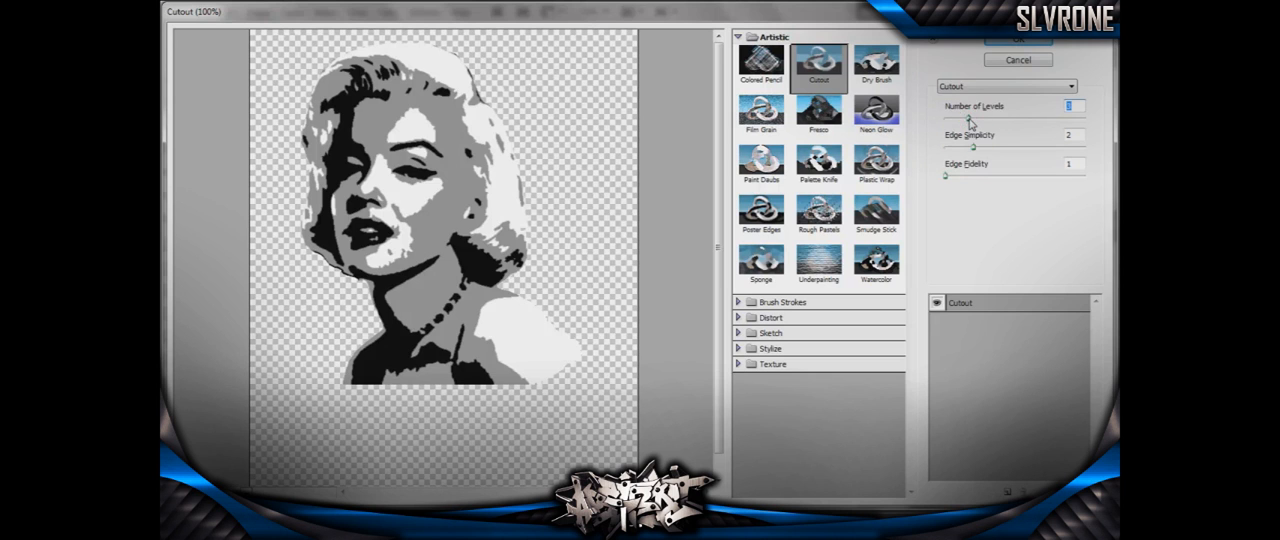
mouse_move(968, 121)
left_mouse_down()
mouse_move(1066, 133)
mouse_move(912, 141)
mouse_move(948, 132)
left_mouse_up()
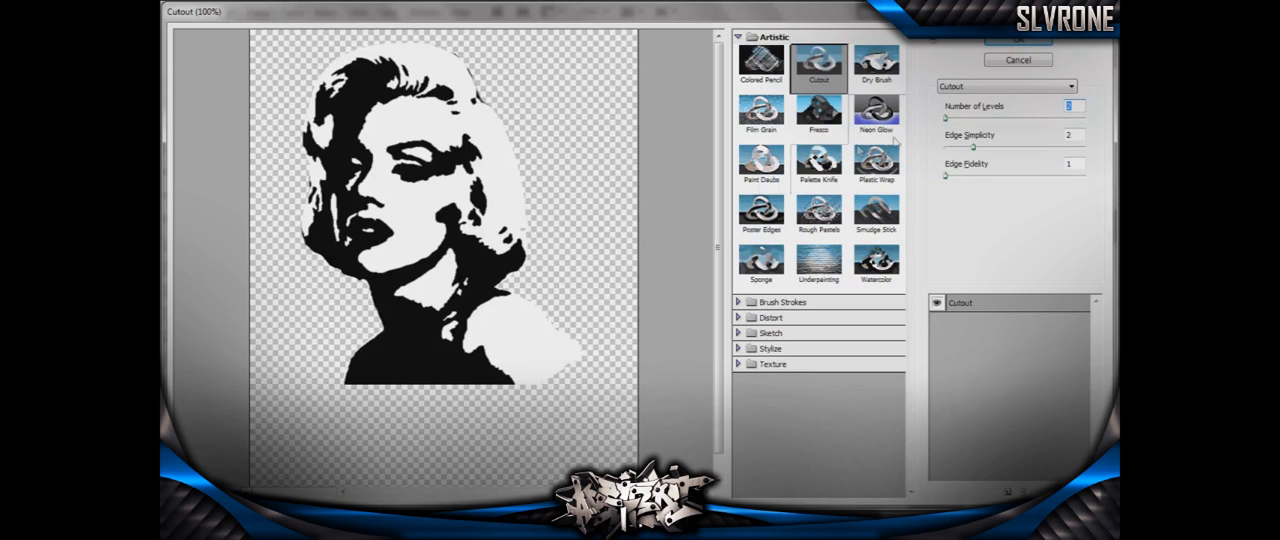
left_click_drag(947, 119, 955, 124)
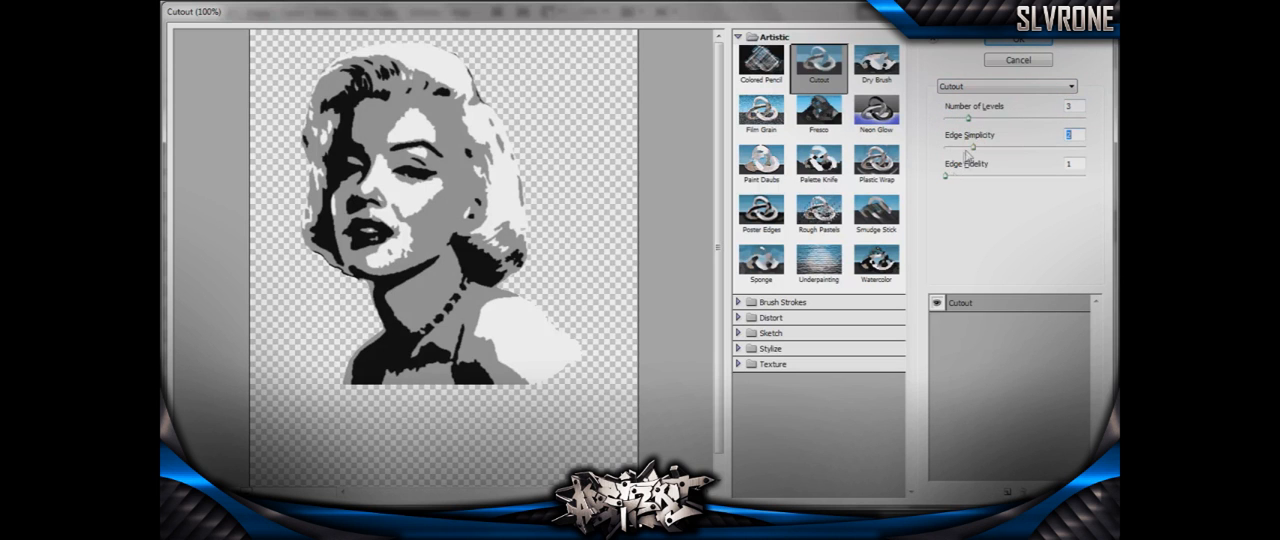
left_click_drag(972, 149, 960, 150)
left_click_drag(944, 176, 985, 154)
left_click(1001, 44)
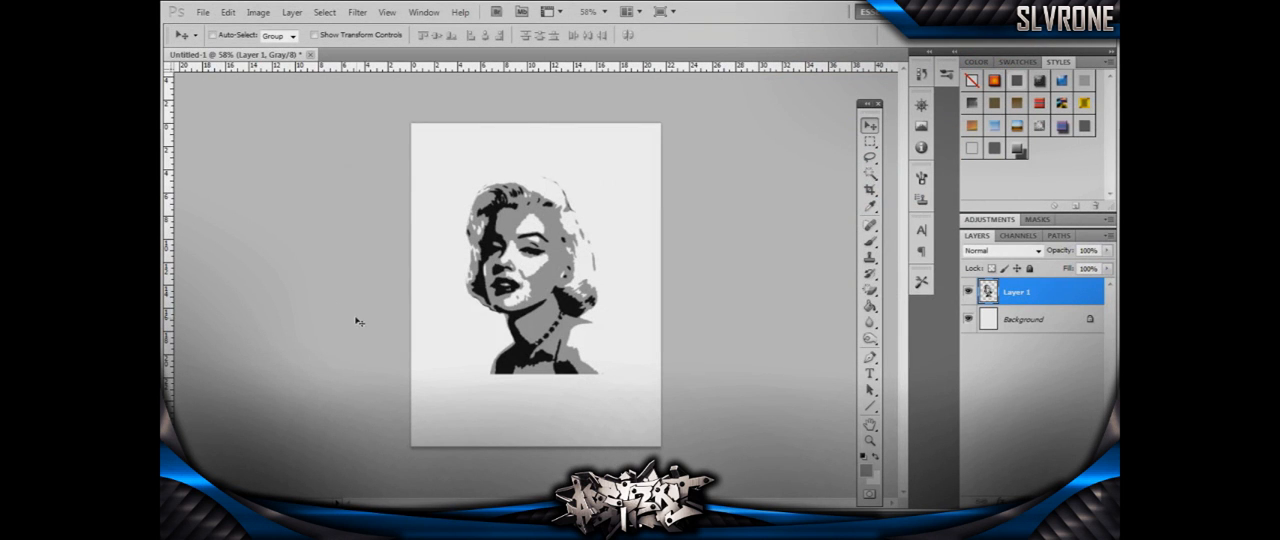
- Save the document to the Desktop as monroestencil in Photoshop format with Maximize Compatibility on
left_click(203, 12)
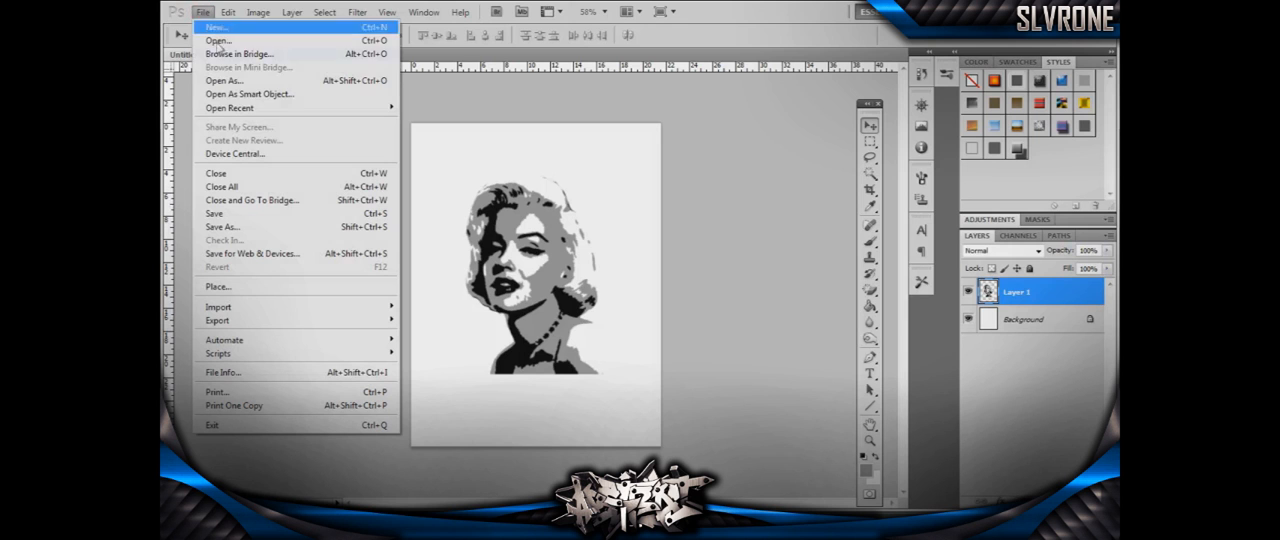
left_click(252, 227)
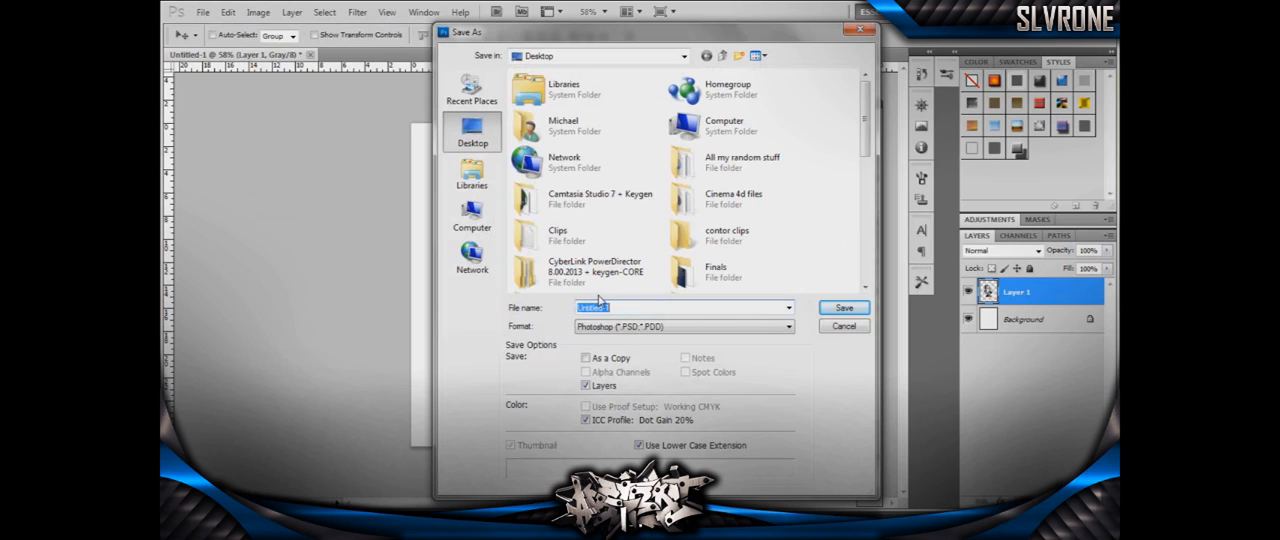
type("m")
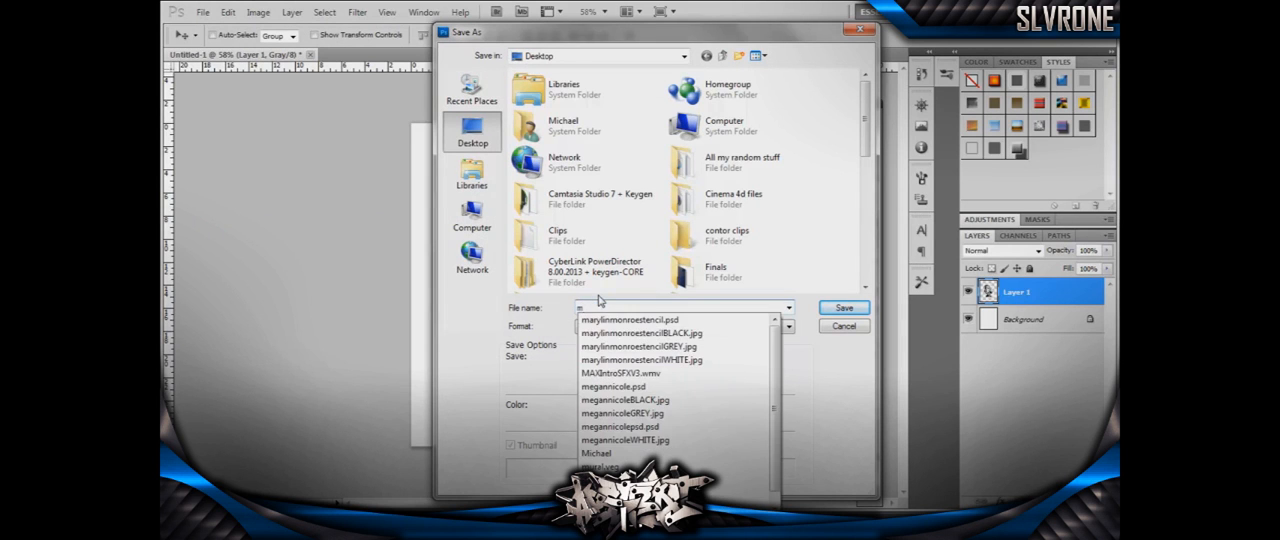
type("onroestencil")
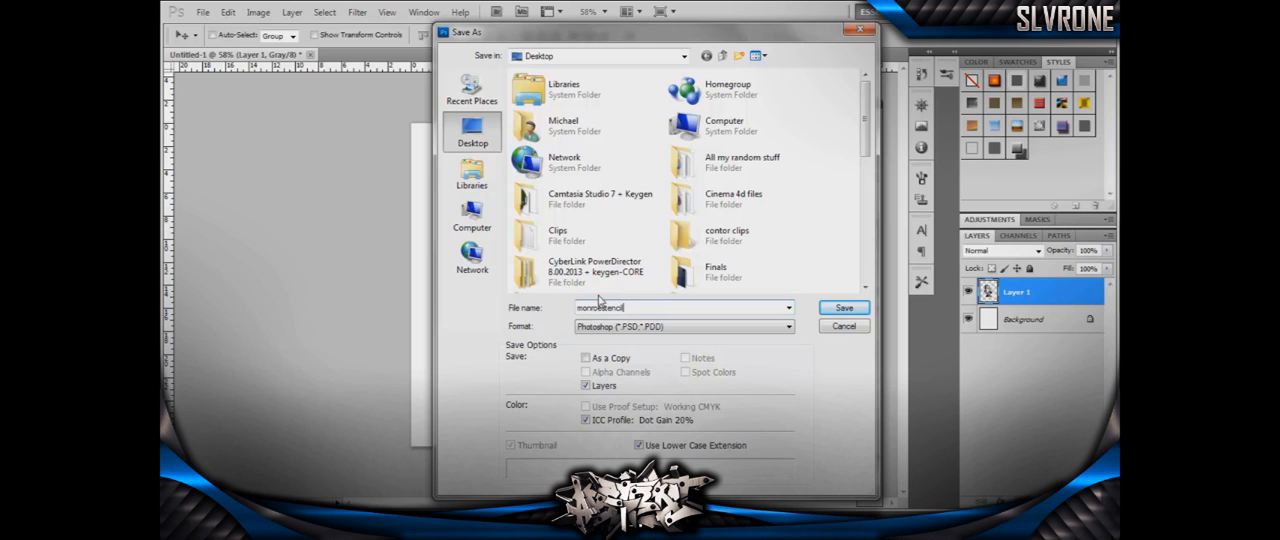
left_click(829, 309)
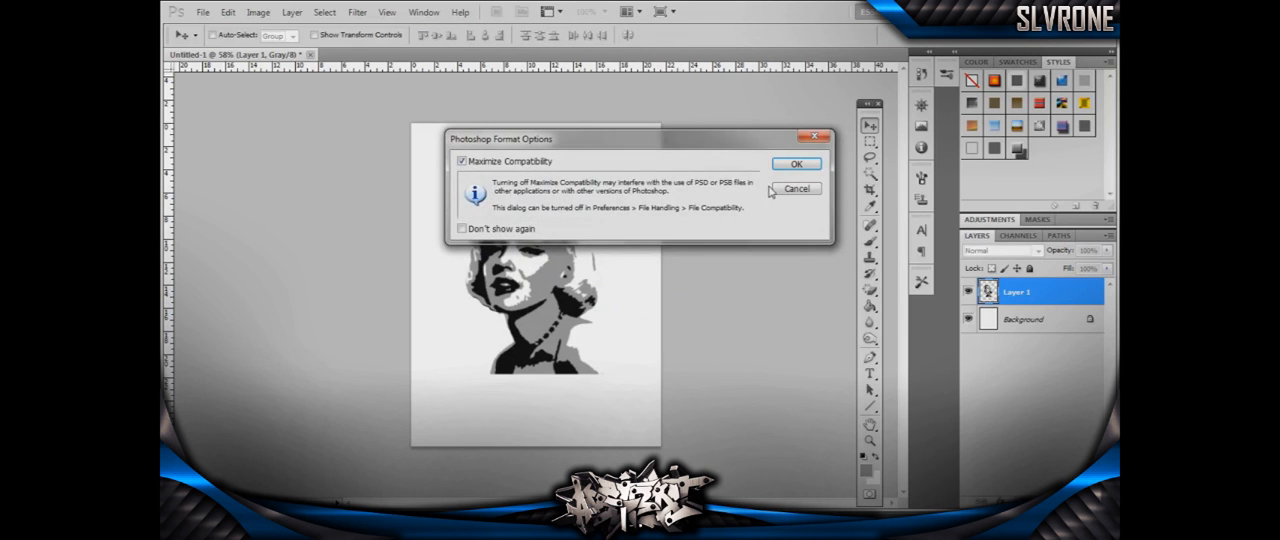
left_click(794, 164)
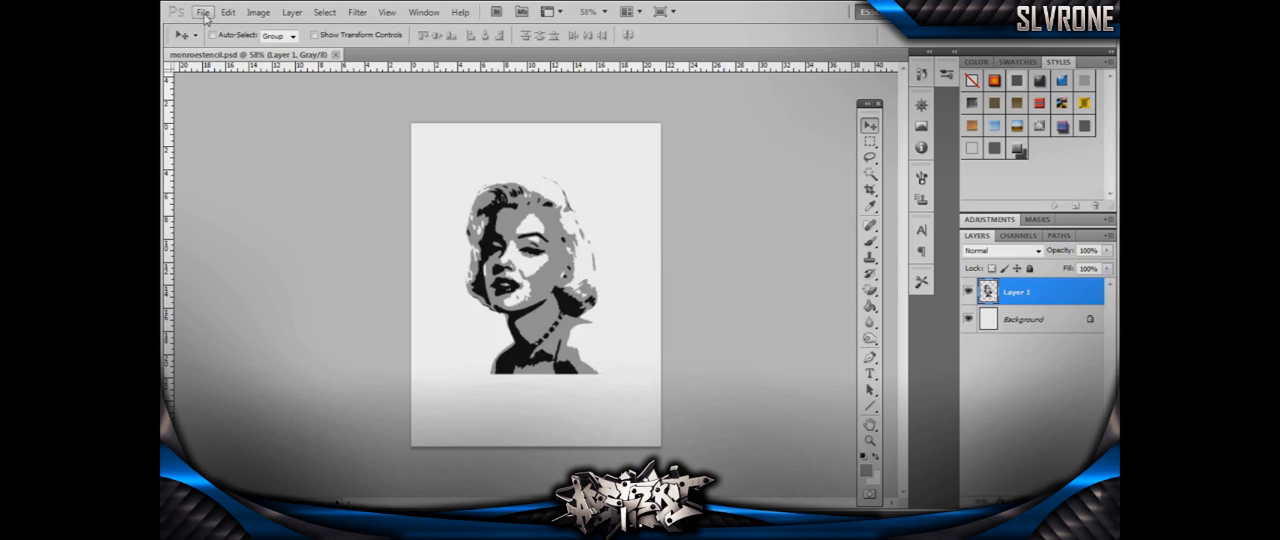
- Close the document and reopen monroestencil.psd from the Desktop
left_click(337, 54)
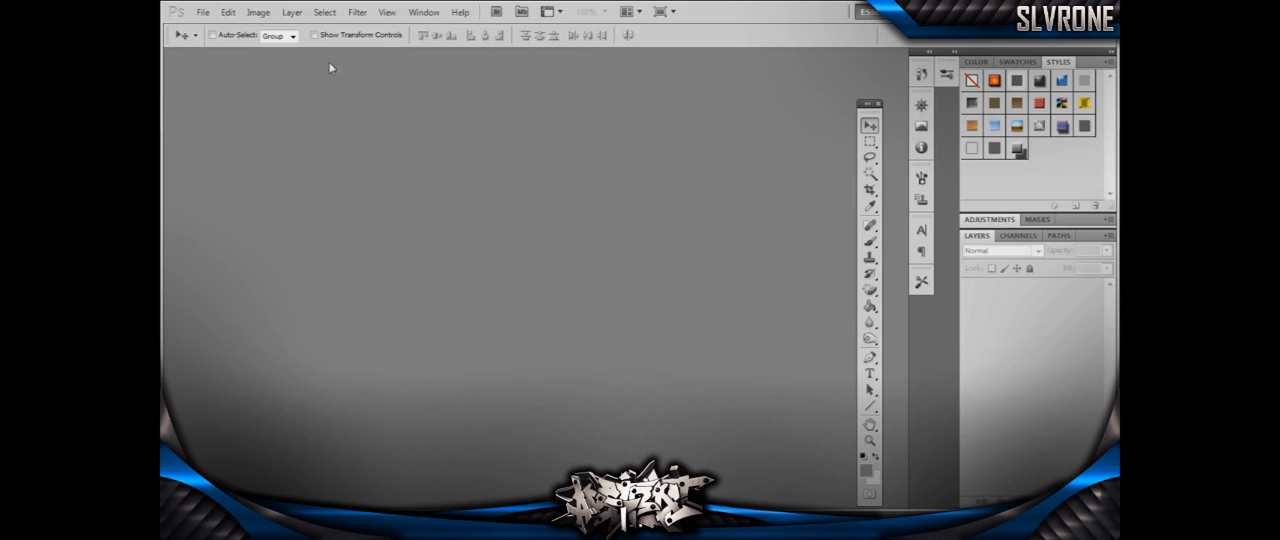
left_click(203, 12)
left_click(216, 40)
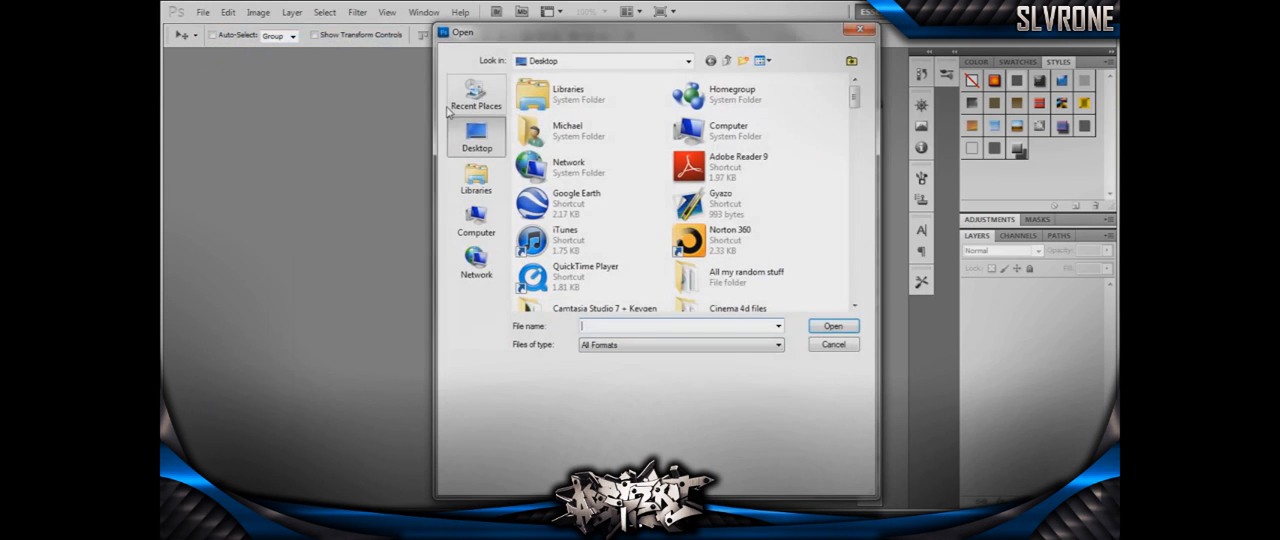
left_click_drag(856, 98, 854, 145)
type("mon")
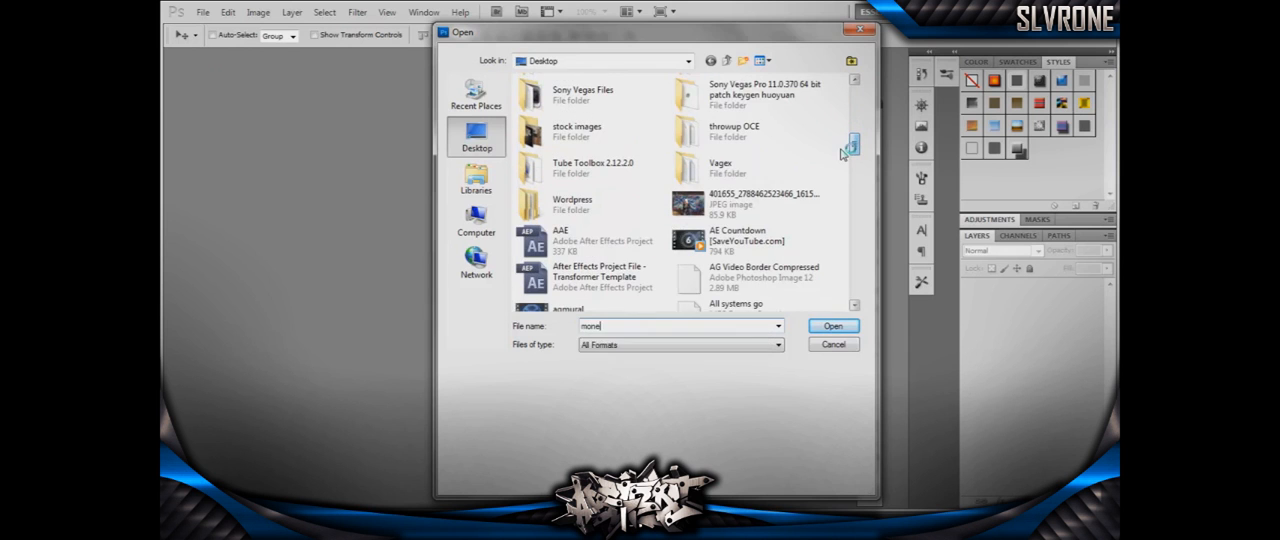
left_click(632, 339)
left_click(831, 326)
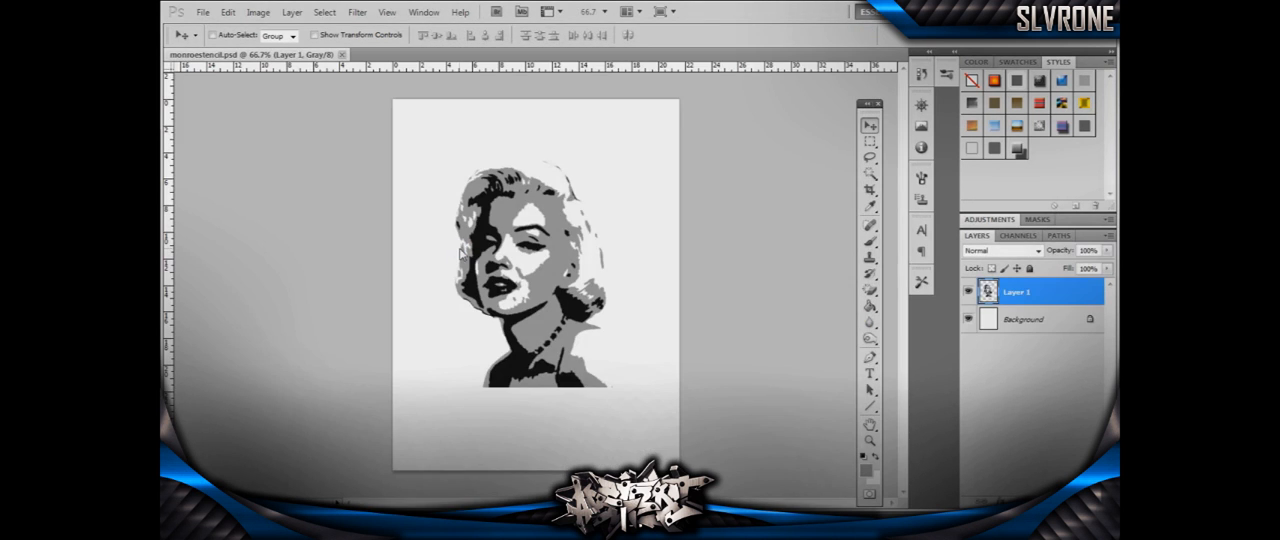
- Select the empty area around the portrait with the Magic Wand and invert the selection to cover the whole figure
left_click(203, 13)
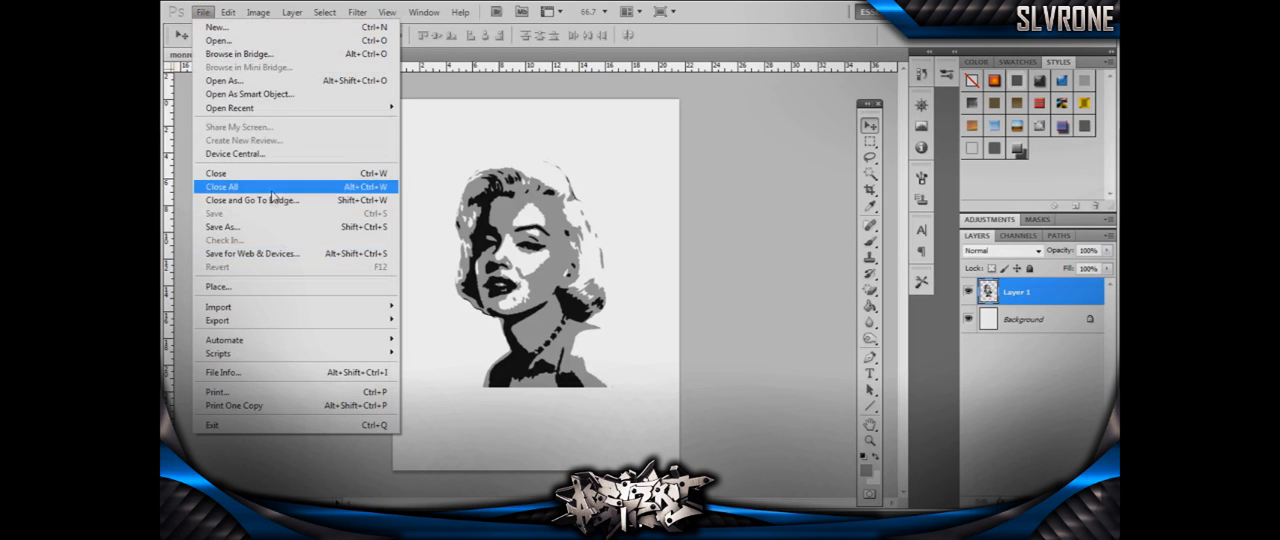
left_click(869, 173)
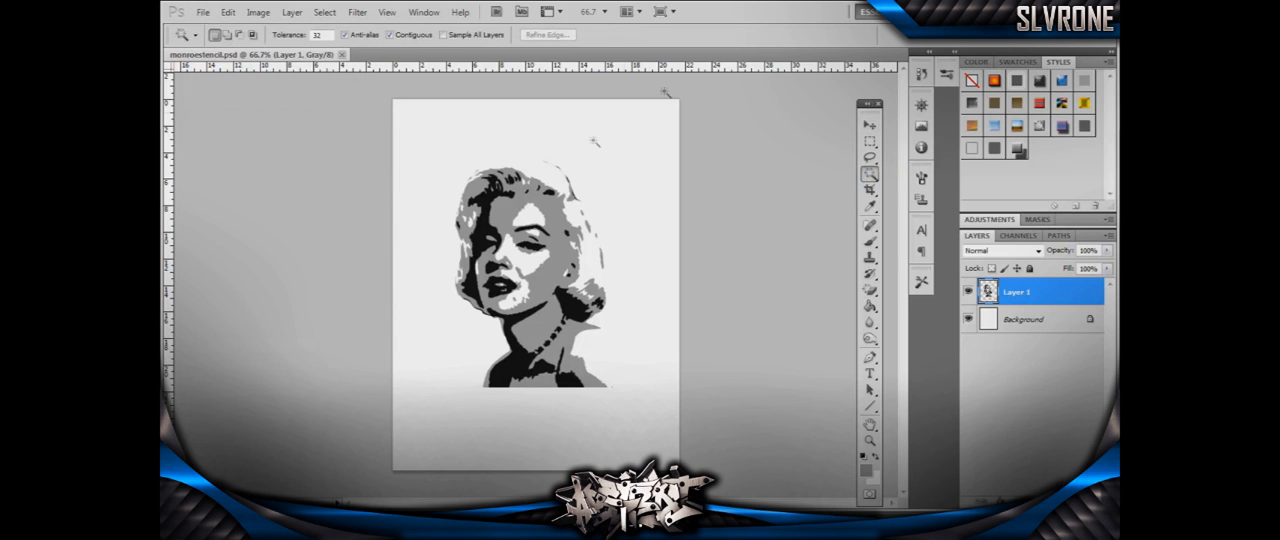
left_click(636, 181)
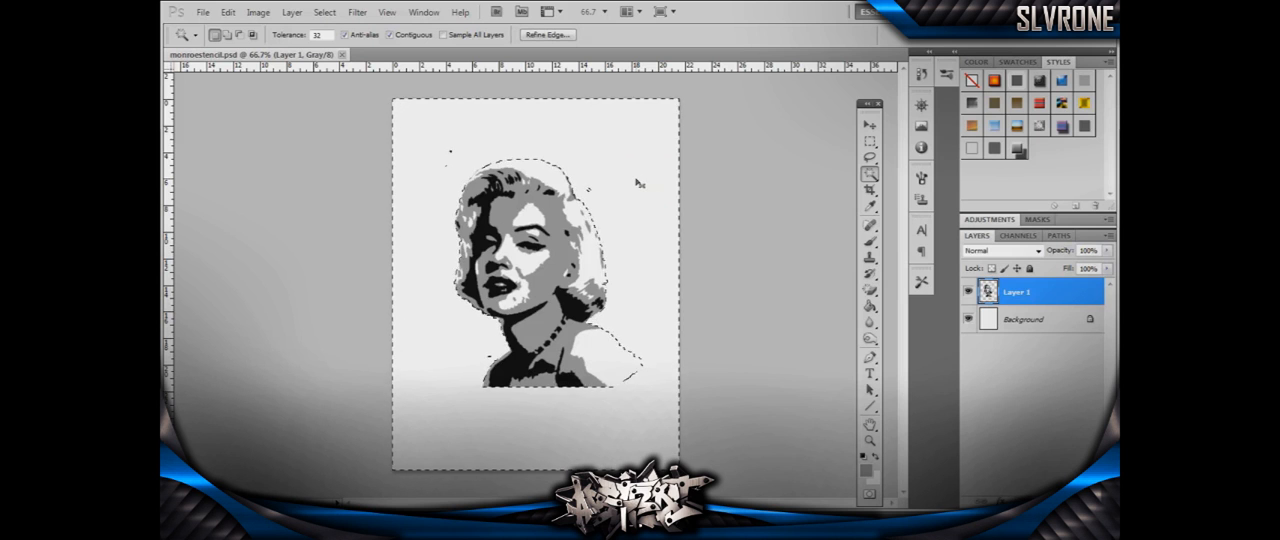
left_click(327, 13)
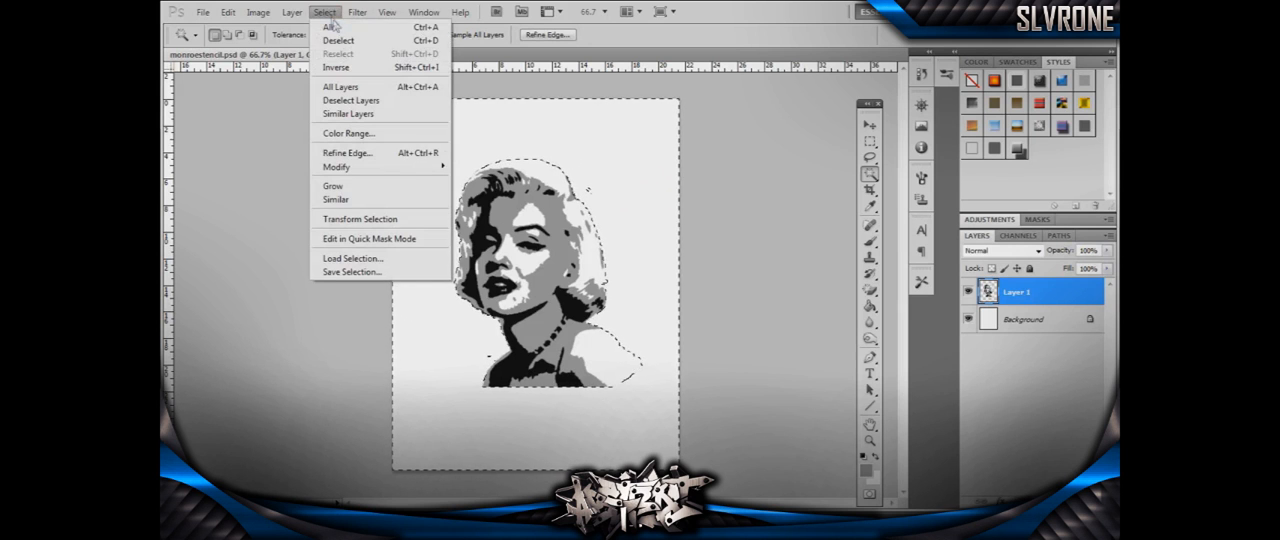
left_click(336, 67)
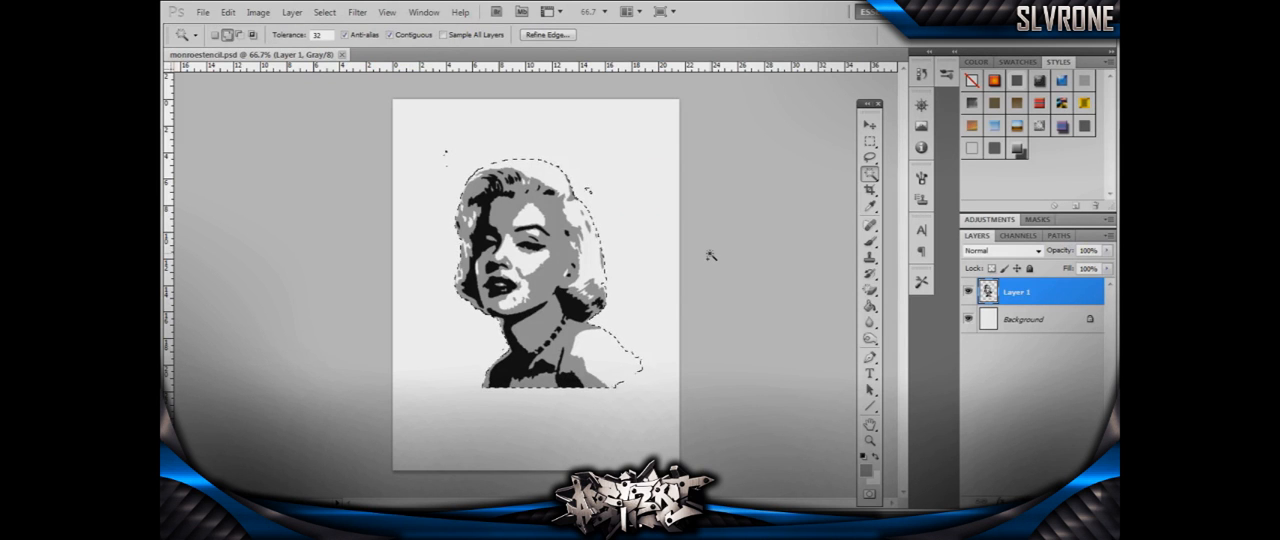
- Fill the selected figure with black to make a solid silhouette and deselect it
key("shift+BackSpace")
left_click_drag(752, 141, 709, 101)
left_click(778, 143)
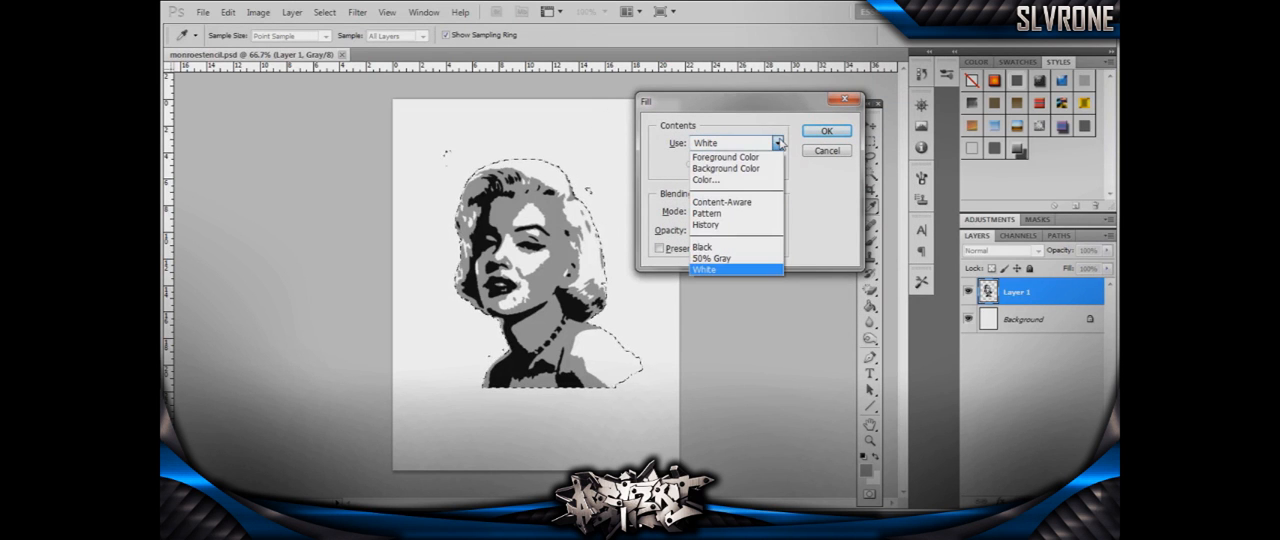
left_click(757, 247)
left_click(826, 130)
key("w")
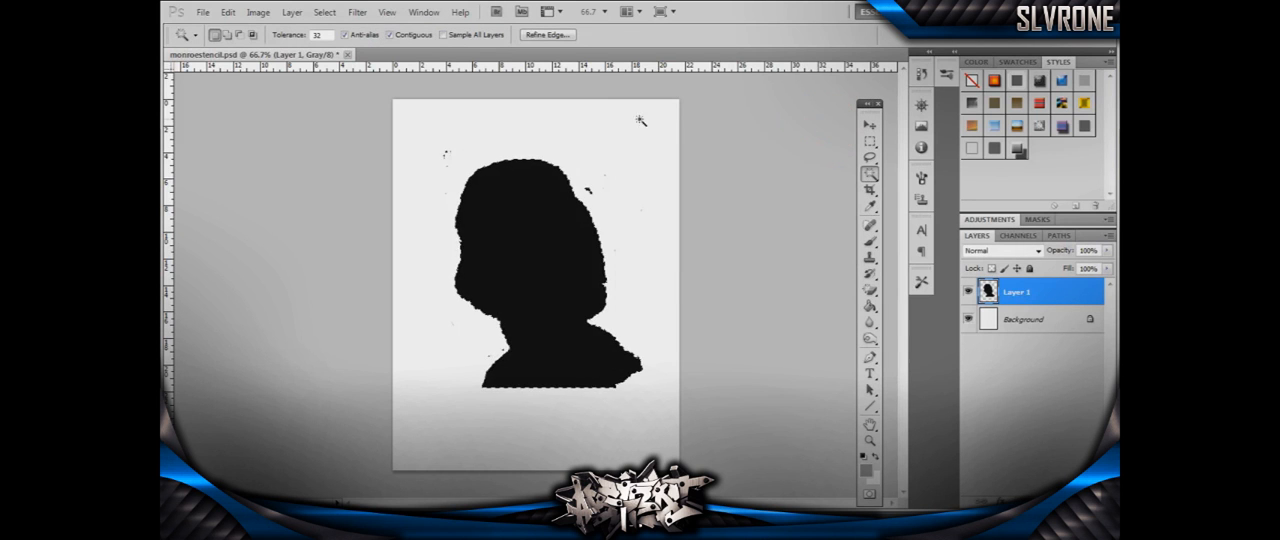
key("ctrl+d")
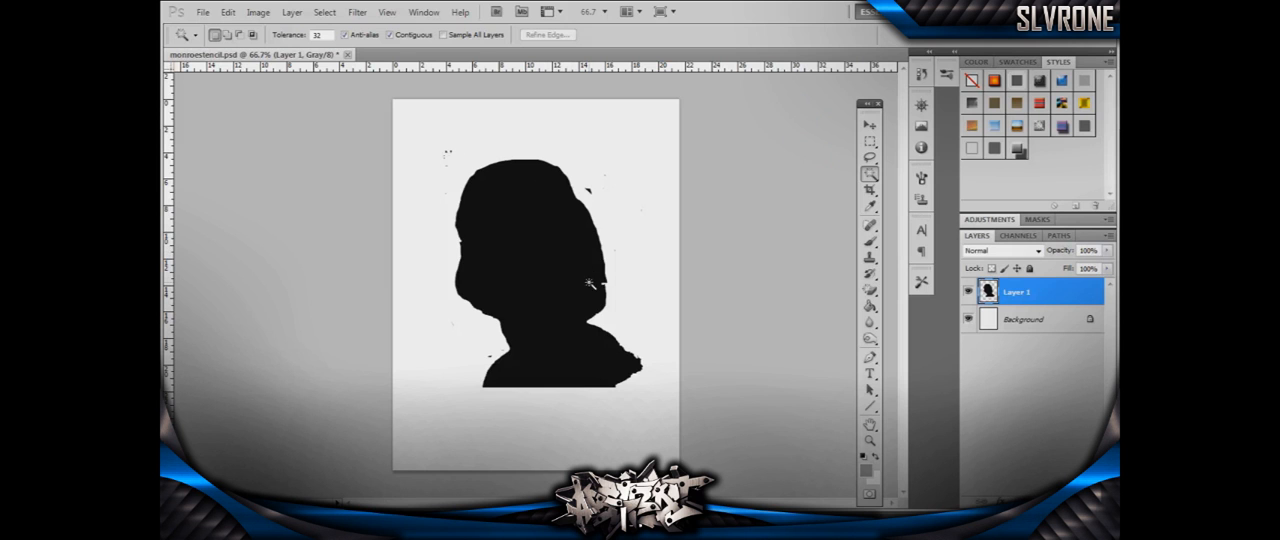
- Save a JPEG copy of the silhouette to the Desktop as monroestencilblack.jpg at maximum quality 12
left_click(201, 13)
left_click(246, 230)
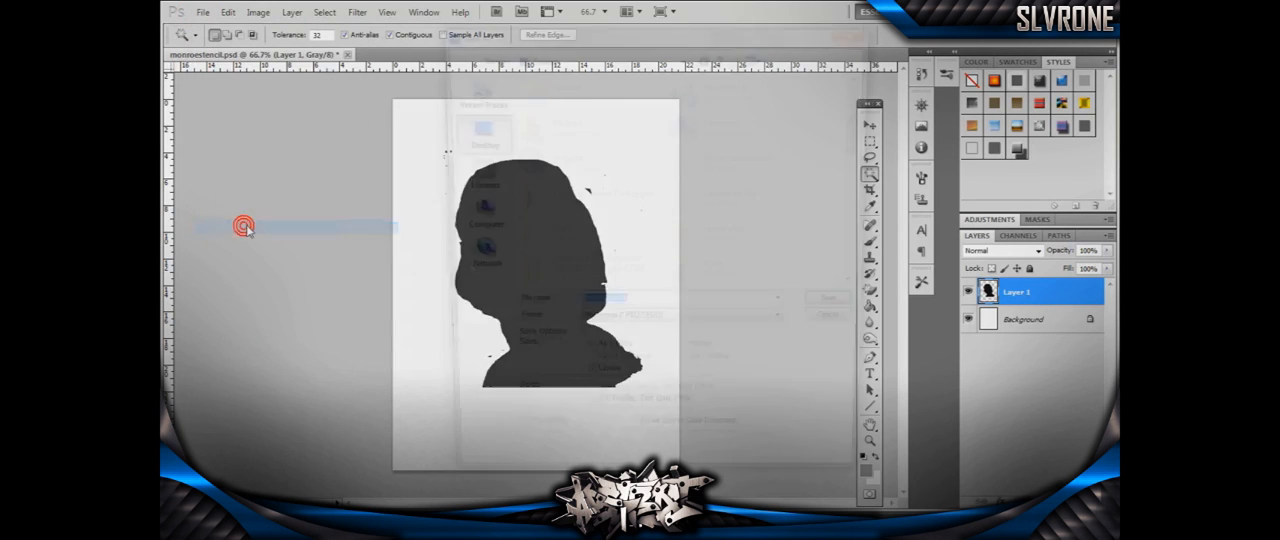
left_click(637, 308)
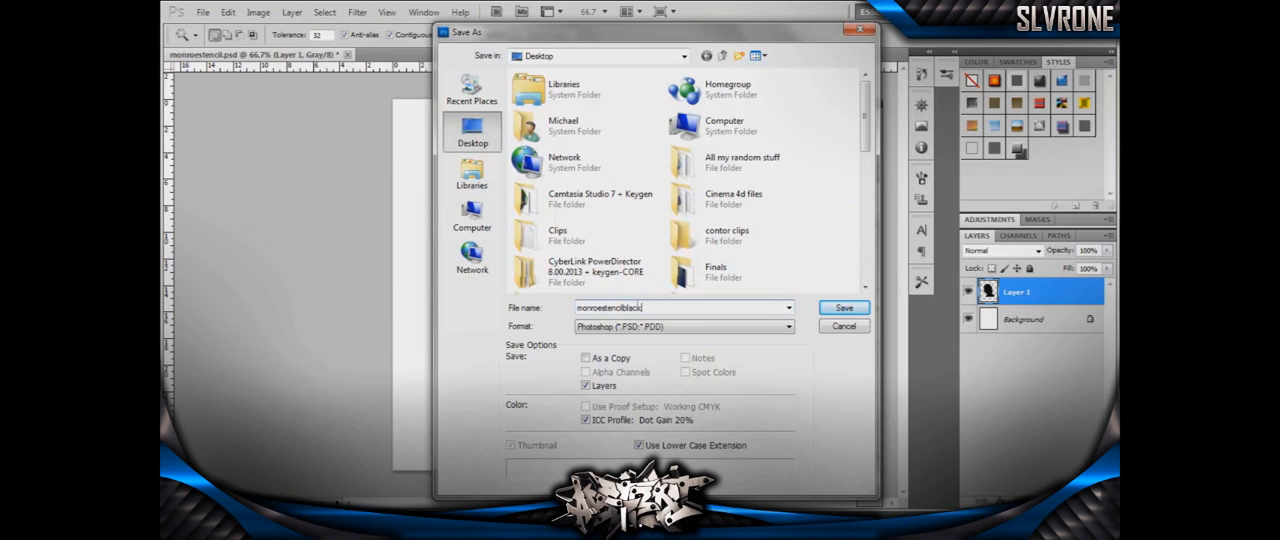
left_click(640, 326)
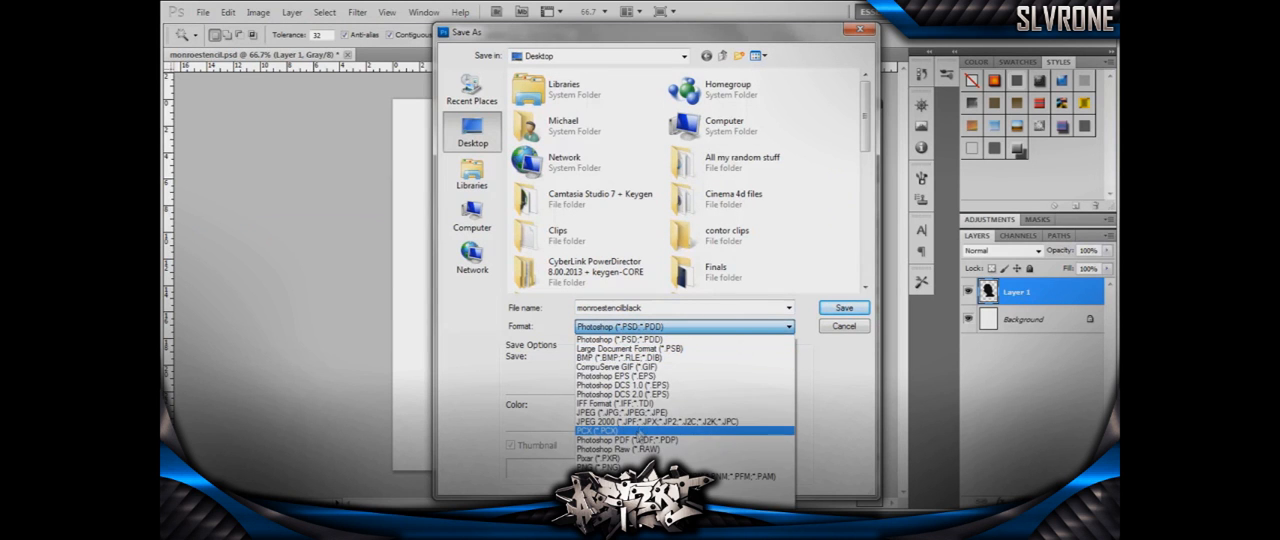
left_click(648, 412)
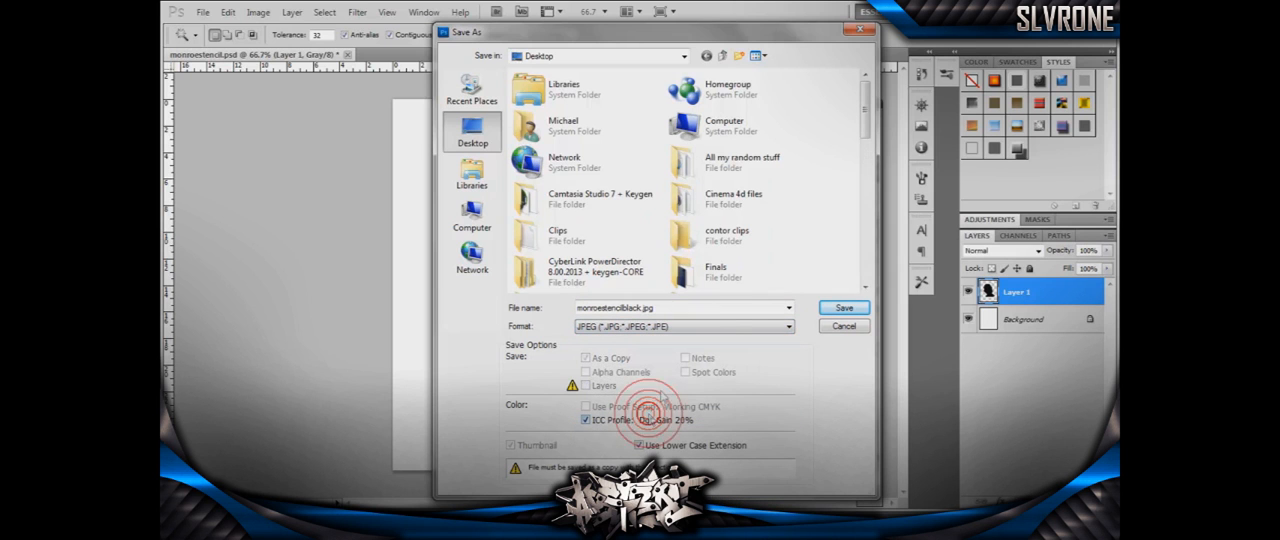
left_click(831, 308)
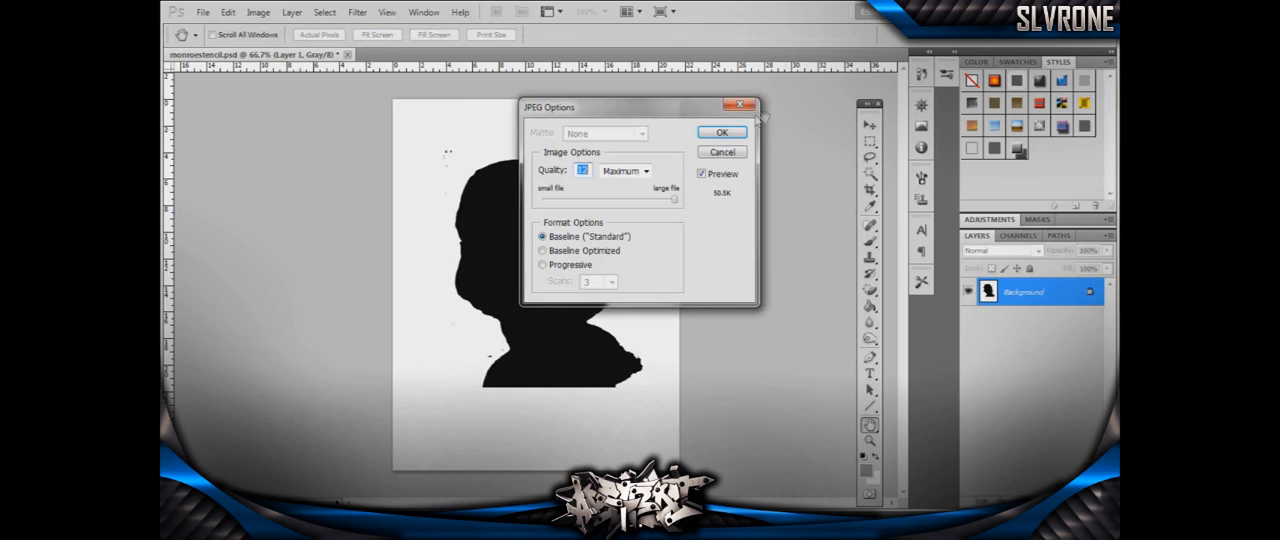
left_click(733, 132)
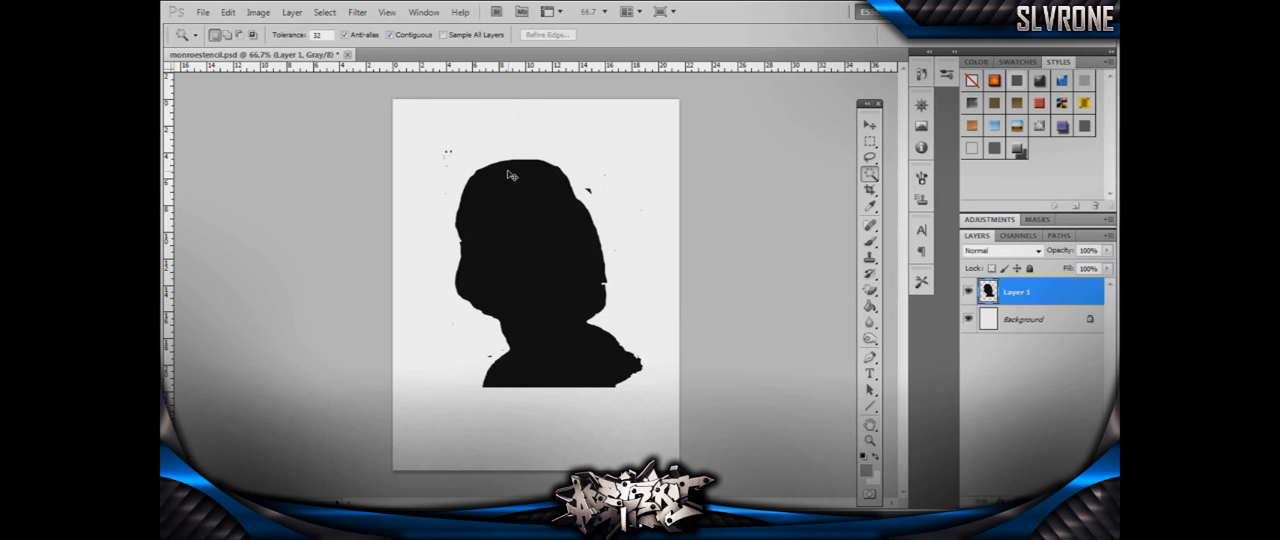
- Undo the black silhouette changes to restore the three-tone portrait without a selection
key("ctrl+alt+z")
key("ctrl+alt+z")
key("ctrl+alt+z")
key("ctrl+alt+z")
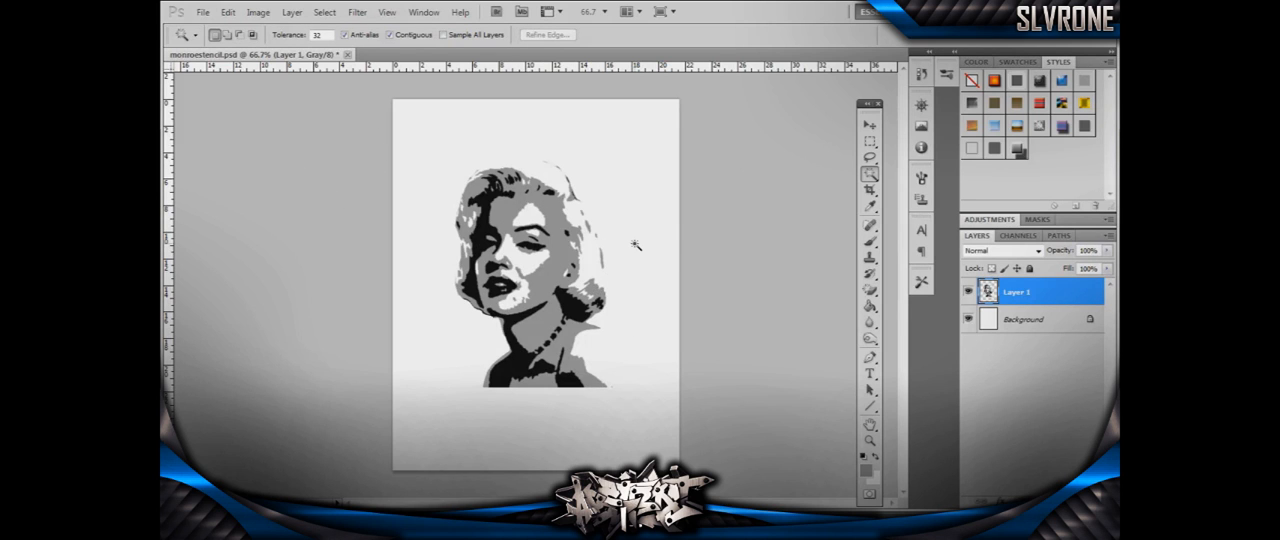
- Try filling the empty area around the portrait with 50% gray
left_click(641, 187)
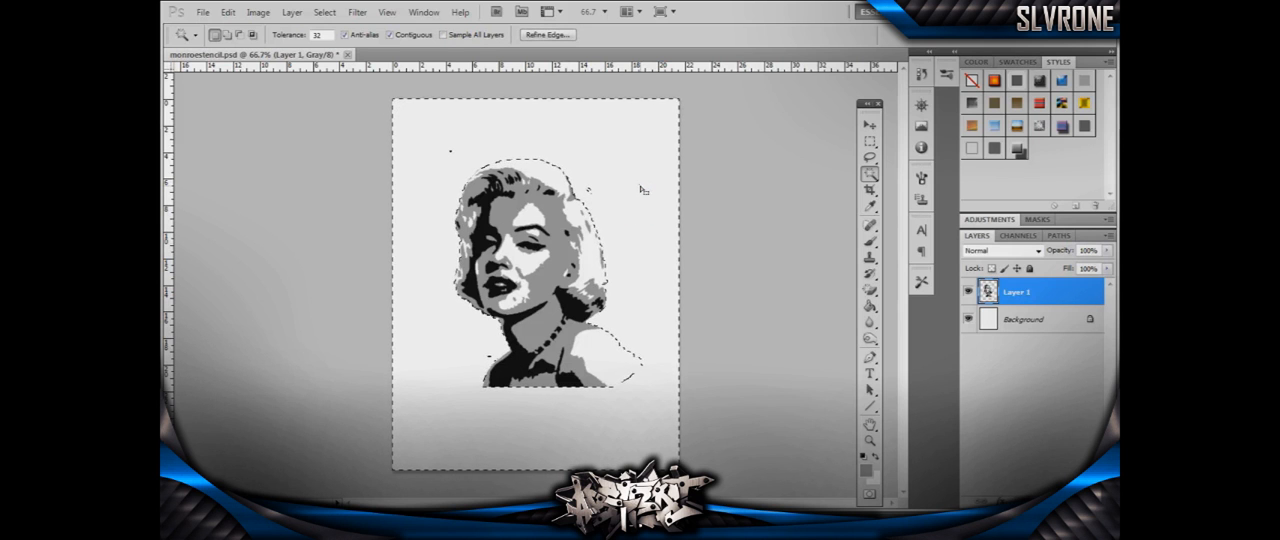
right_click(641, 187)
left_click(710, 262)
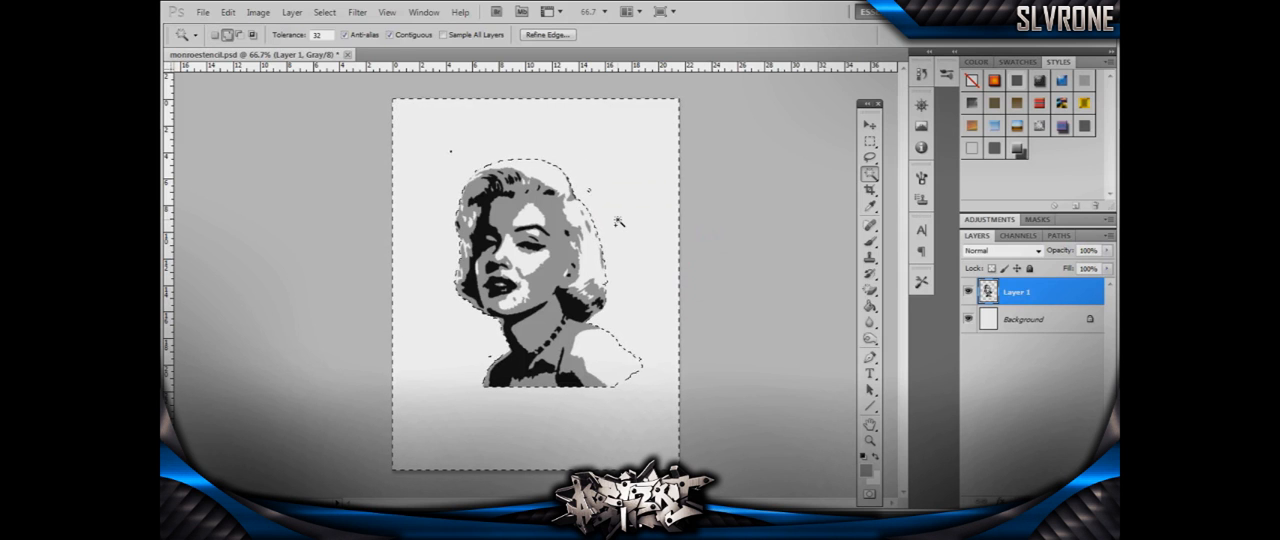
key("shift+F5")
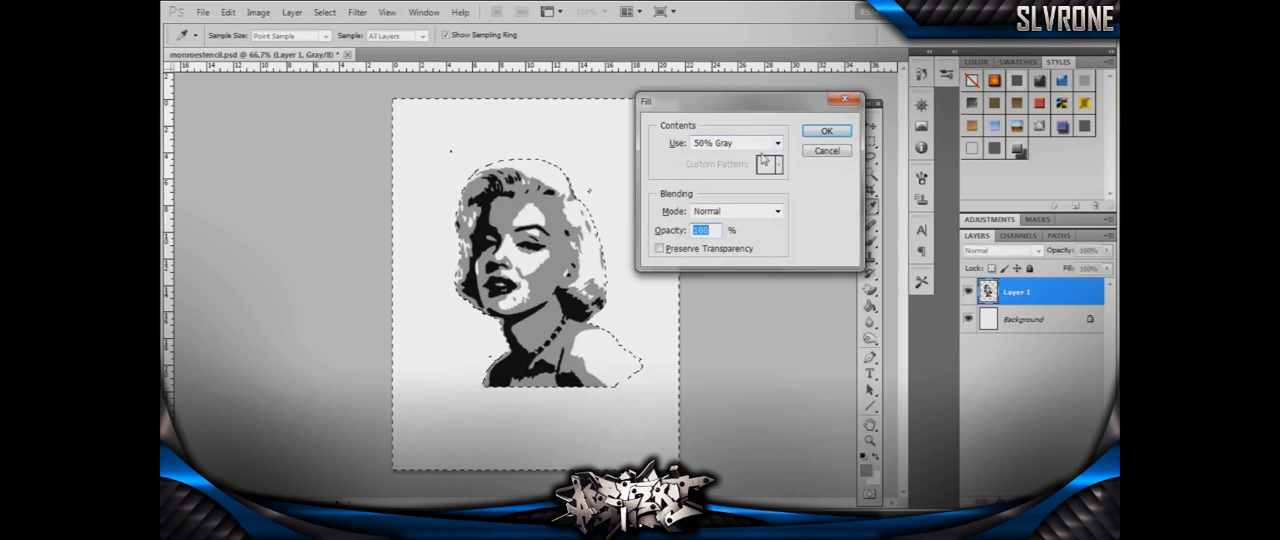
left_click(824, 131)
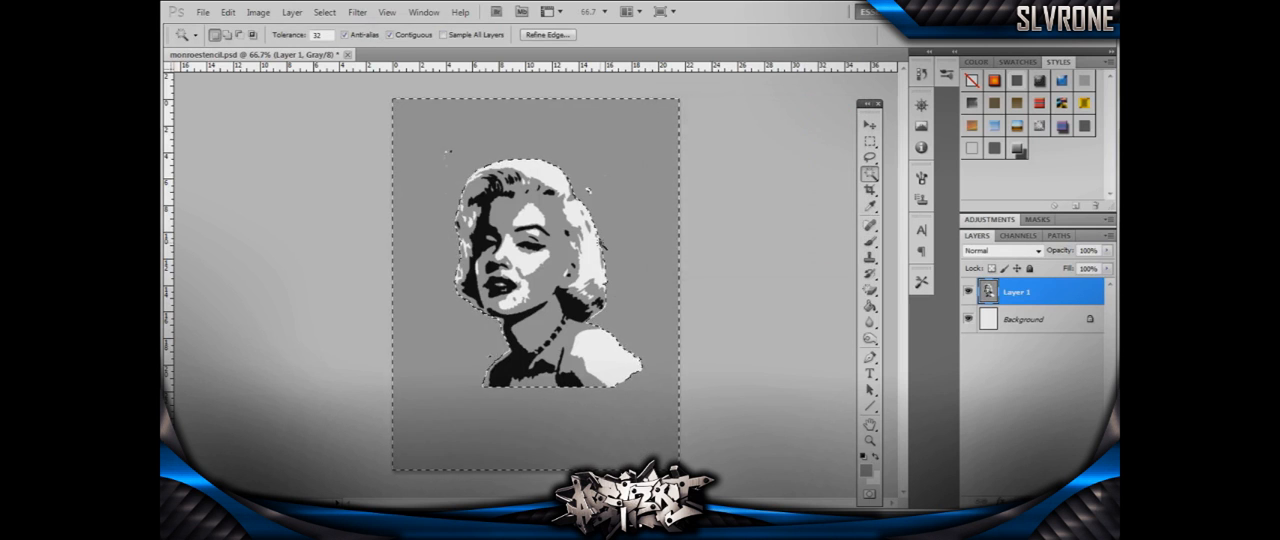
key("ctrl+z")
- Select all white areas of the portrait with the Magic Wand and Similar, fill them with 50% gray, and deselect
right_click(640, 231)
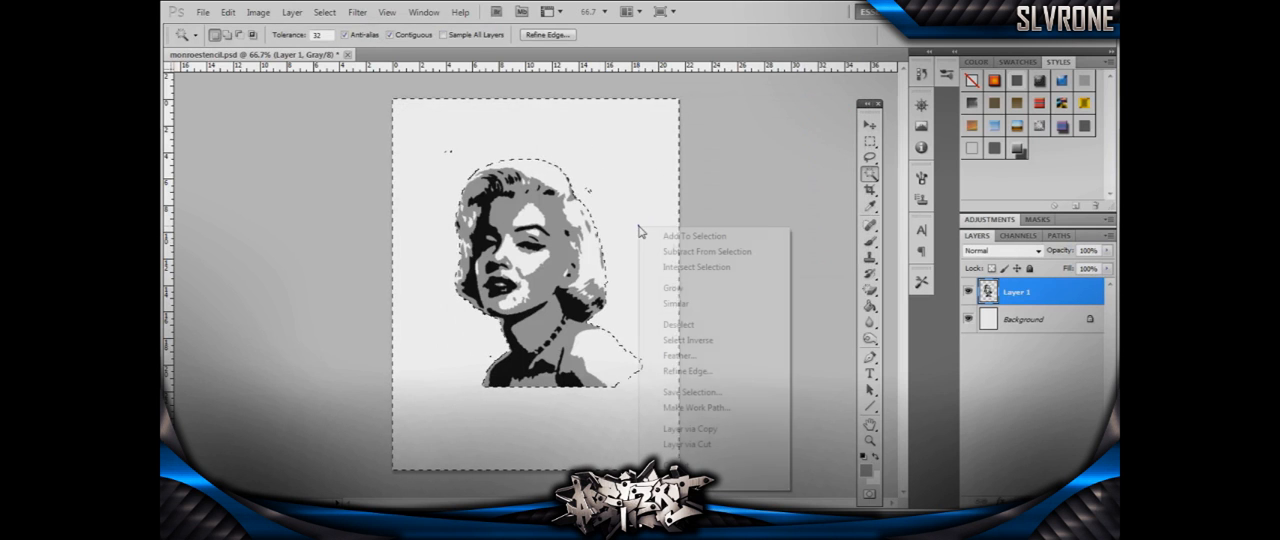
left_click(705, 304)
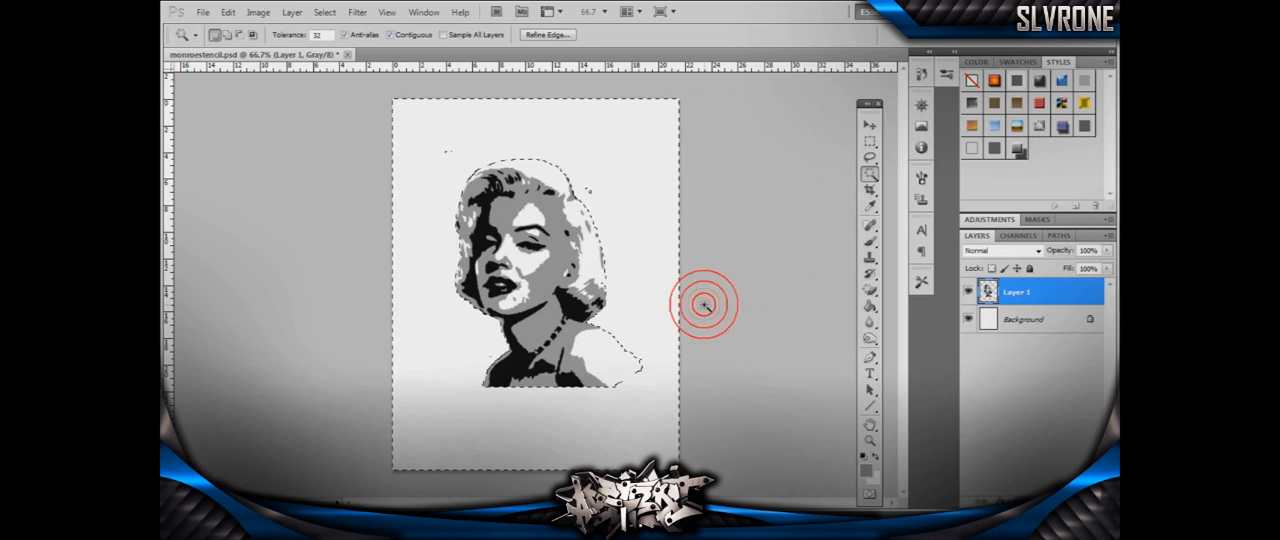
right_click(591, 272)
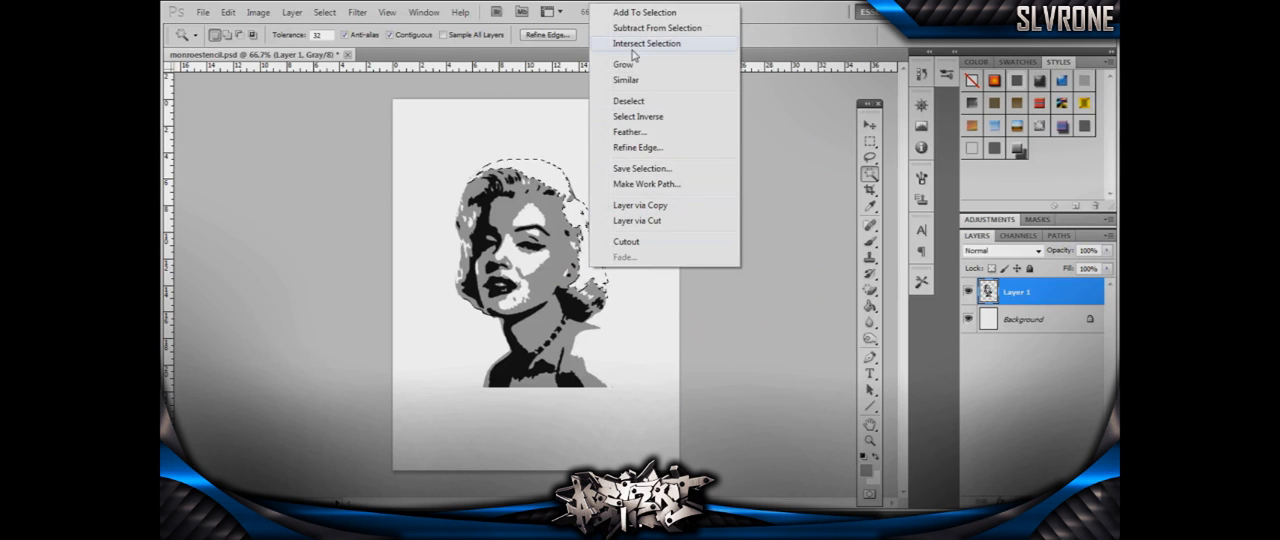
left_click(631, 82)
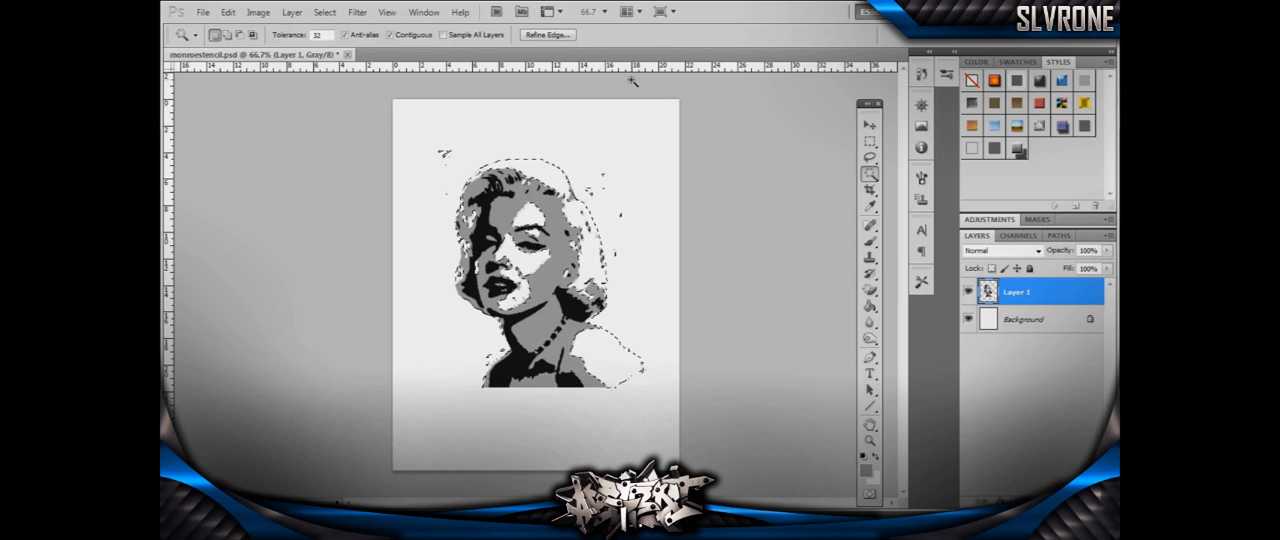
key("shift+F5")
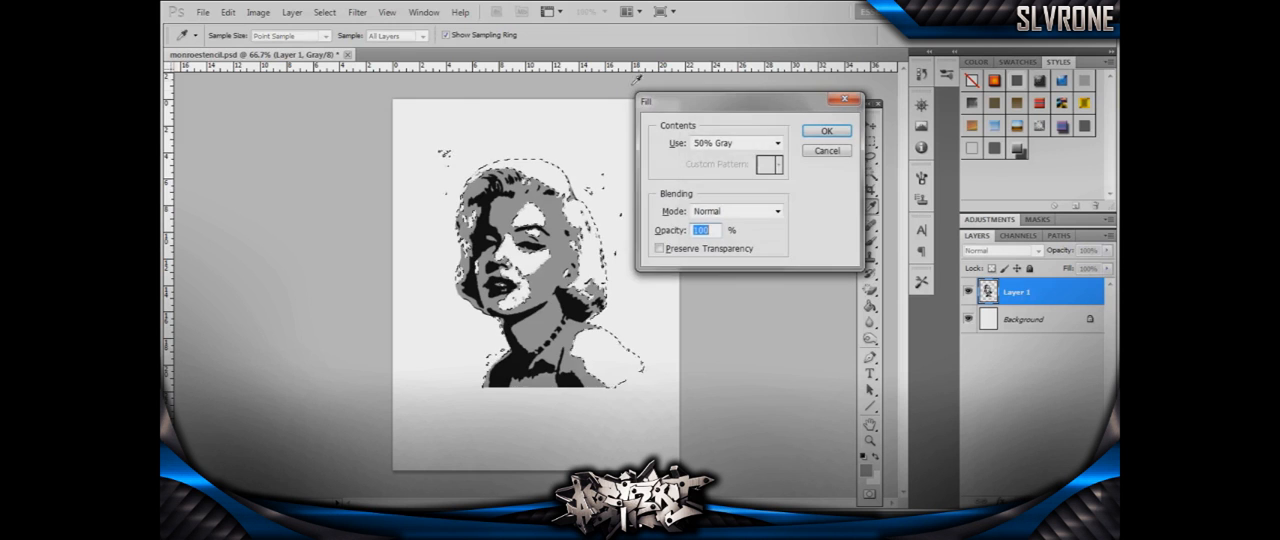
left_click(818, 127)
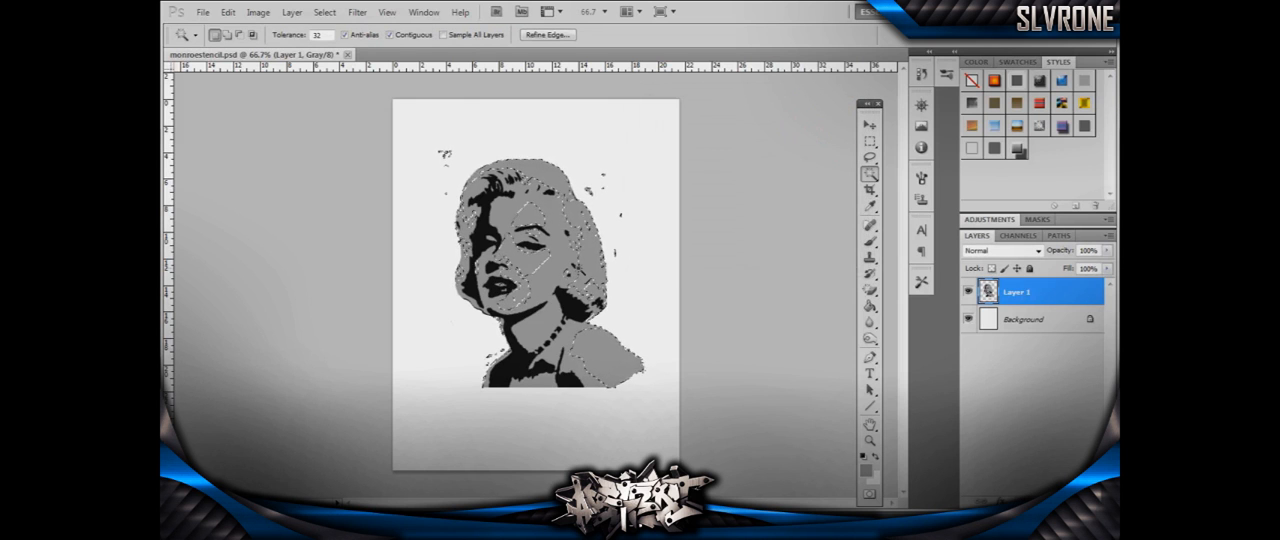
key("ctrl+d")
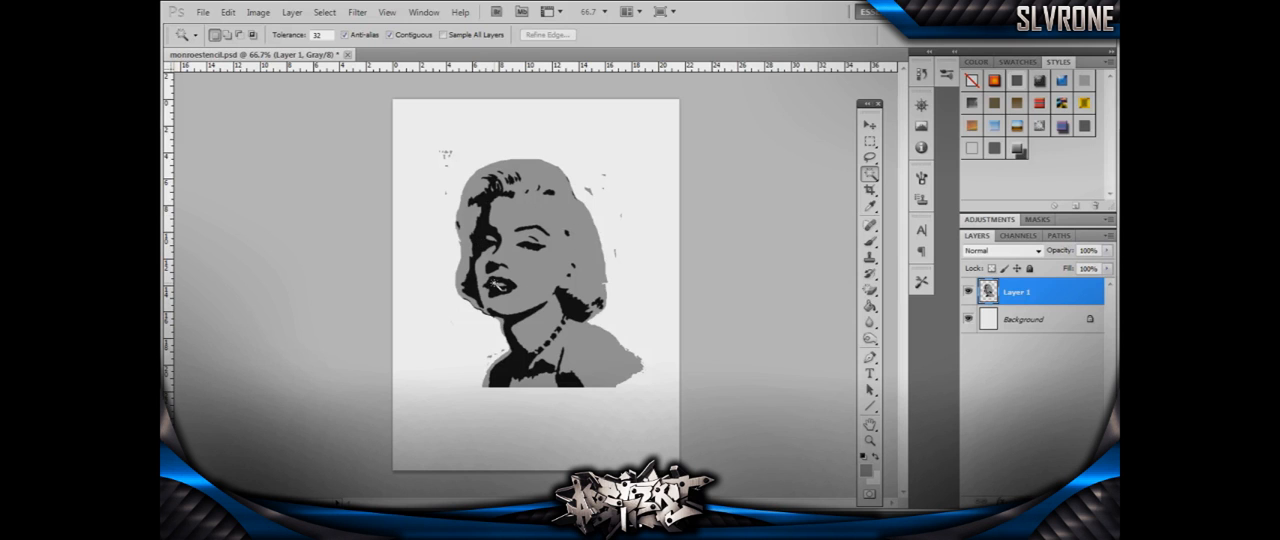
- Select all black areas of the portrait using the Magic Wand and Similar
left_click(482, 244)
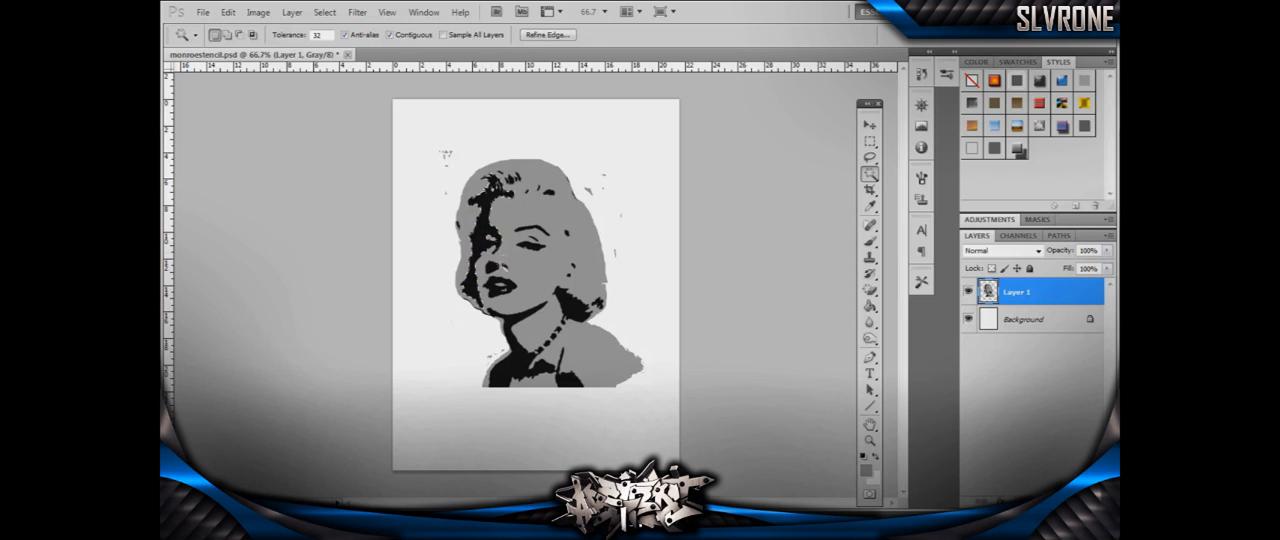
right_click(474, 284)
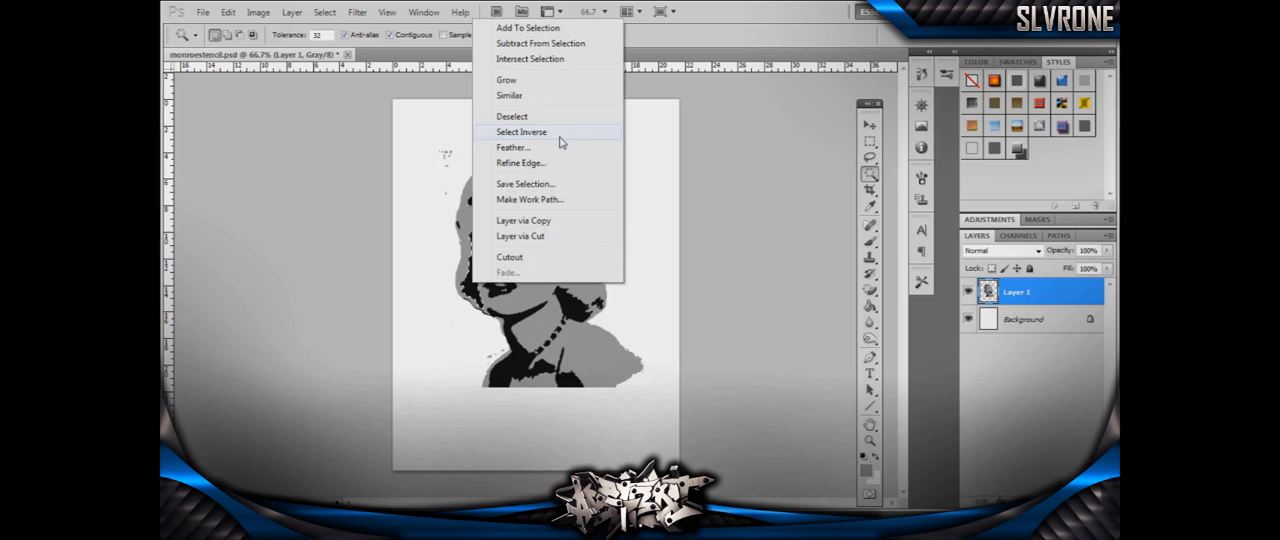
left_click(523, 132)
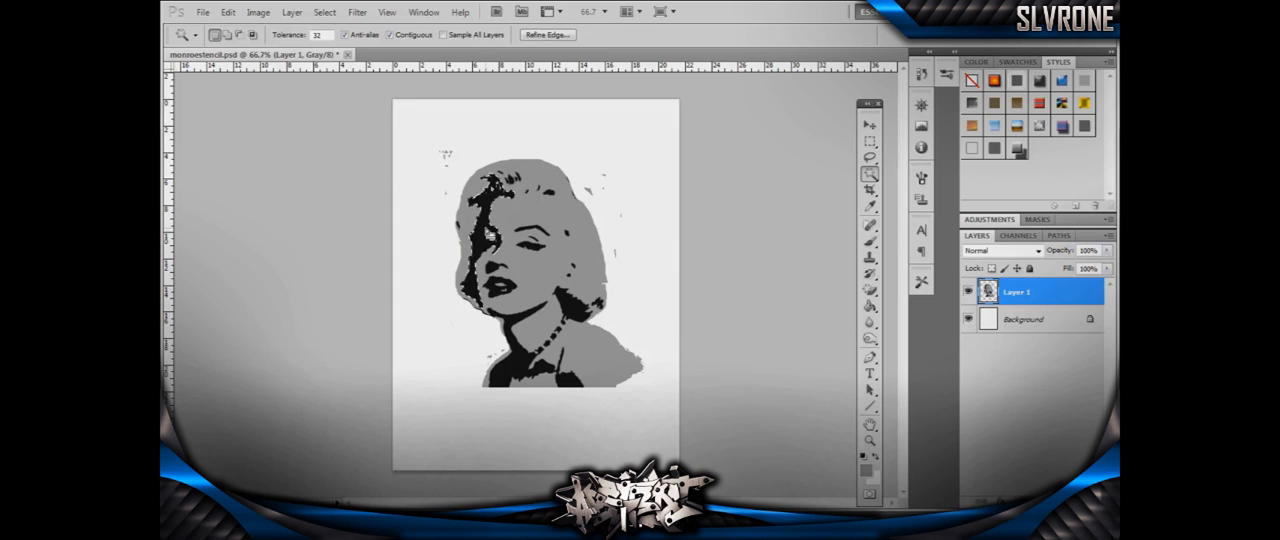
right_click(487, 232)
left_click(525, 326)
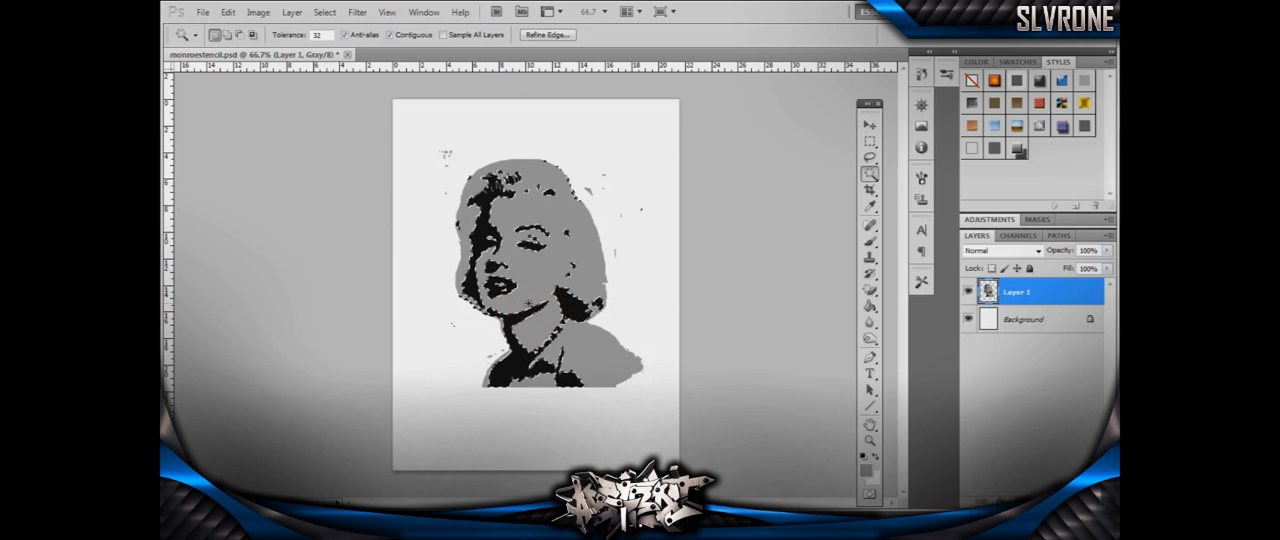
- Fill the selected black areas with white and clear the selection, leaving a gray-only layer
key("shift+F5")
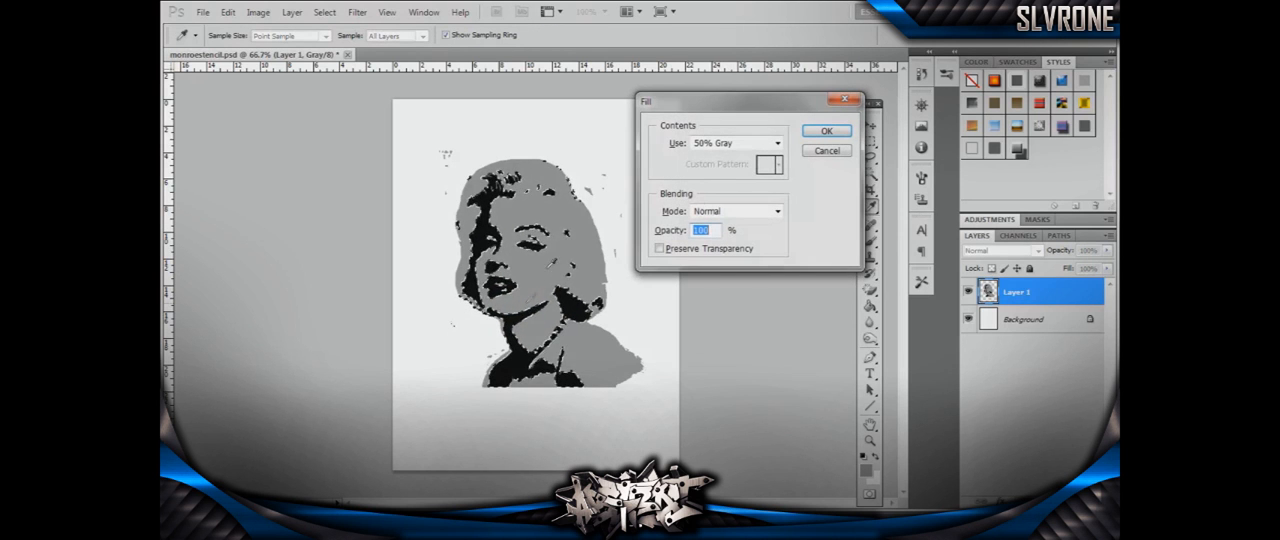
left_click(777, 138)
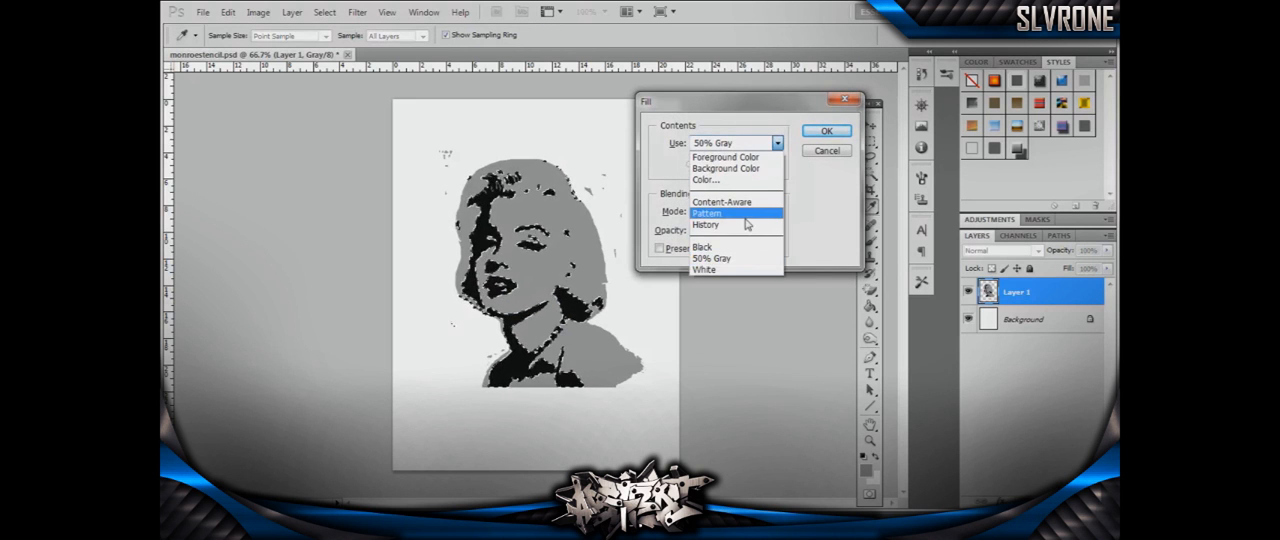
left_click(732, 268)
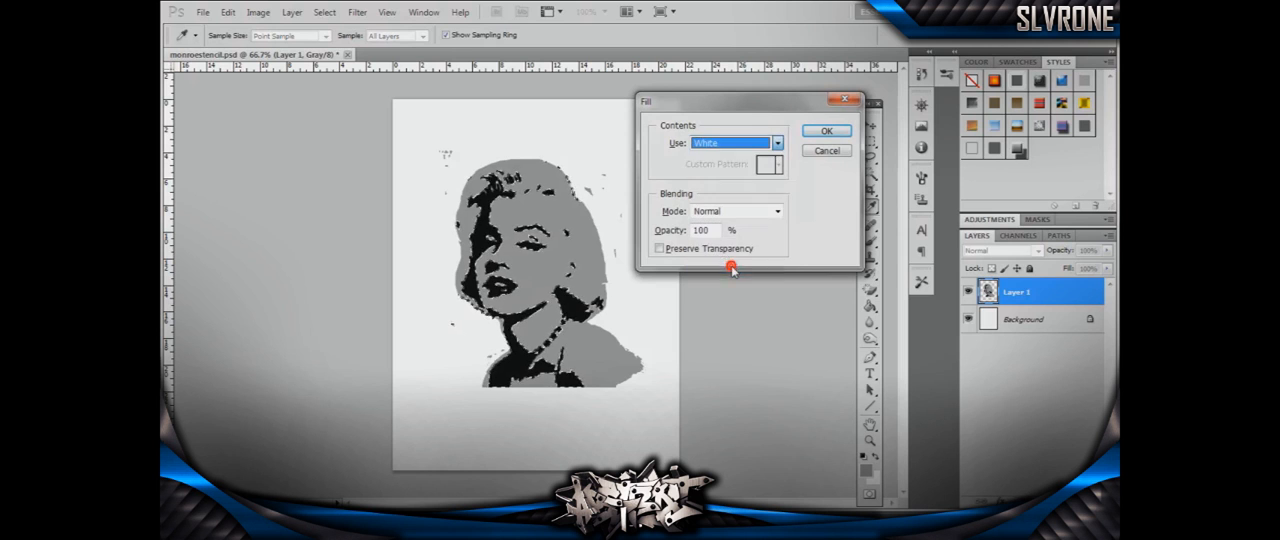
left_click(827, 131)
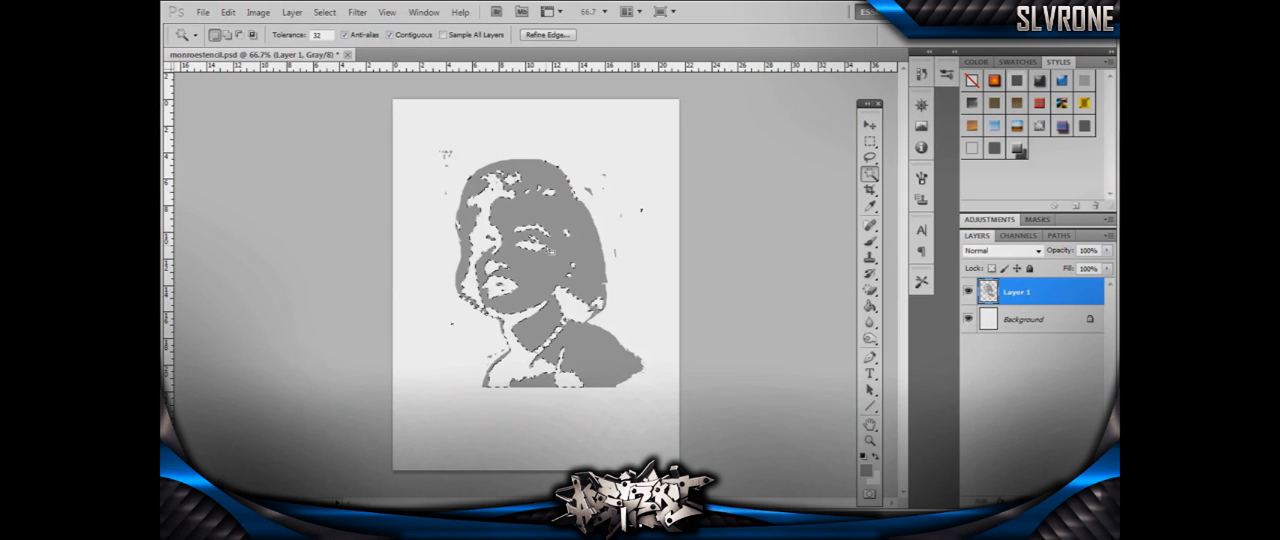
left_click(619, 231)
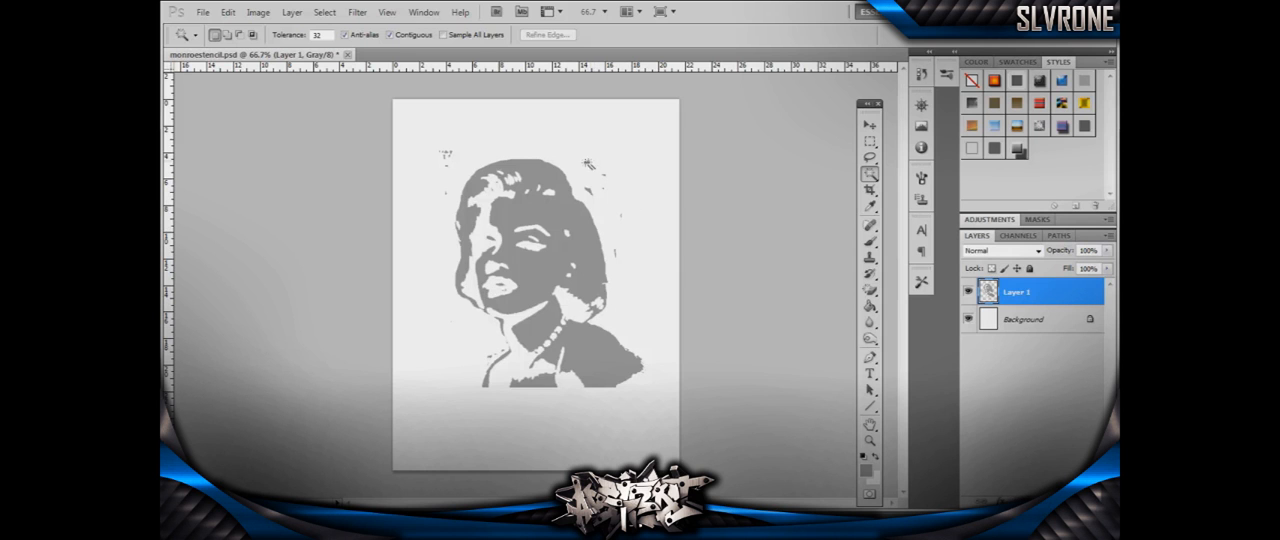
- Save a JPEG copy of the gray layer to the Desktop as monroestencilgrey.jpg
left_click(203, 12)
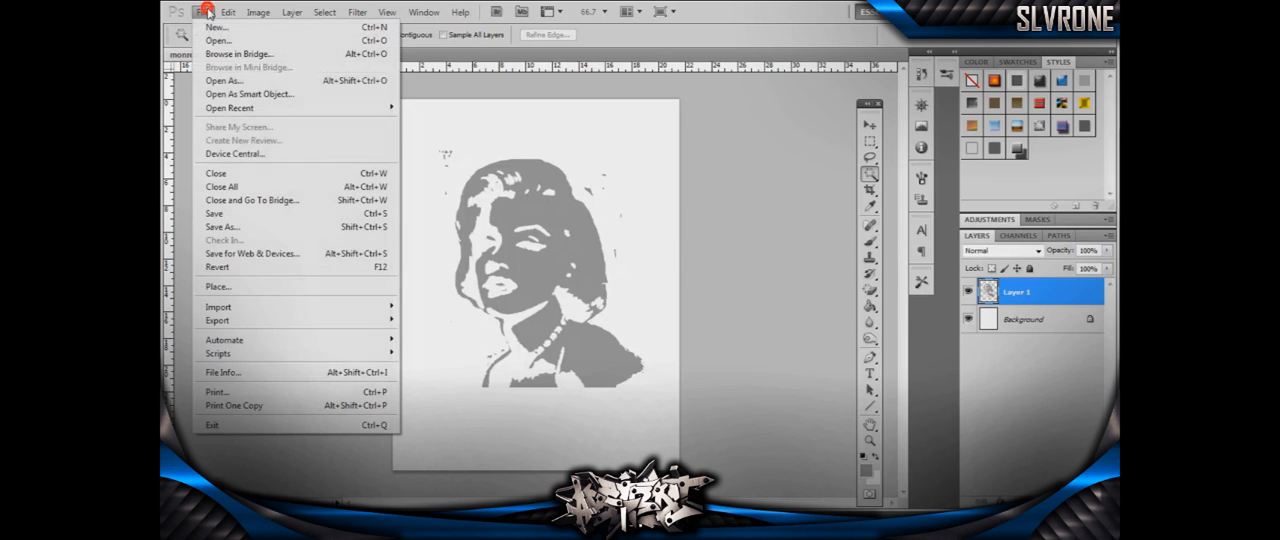
left_click(232, 227)
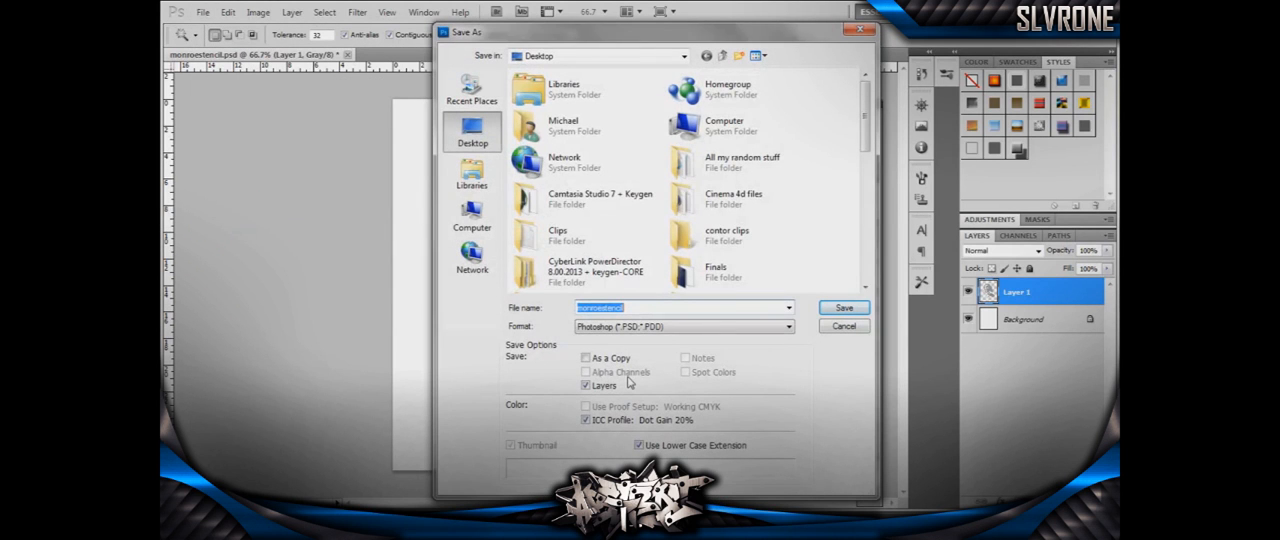
left_click(640, 312)
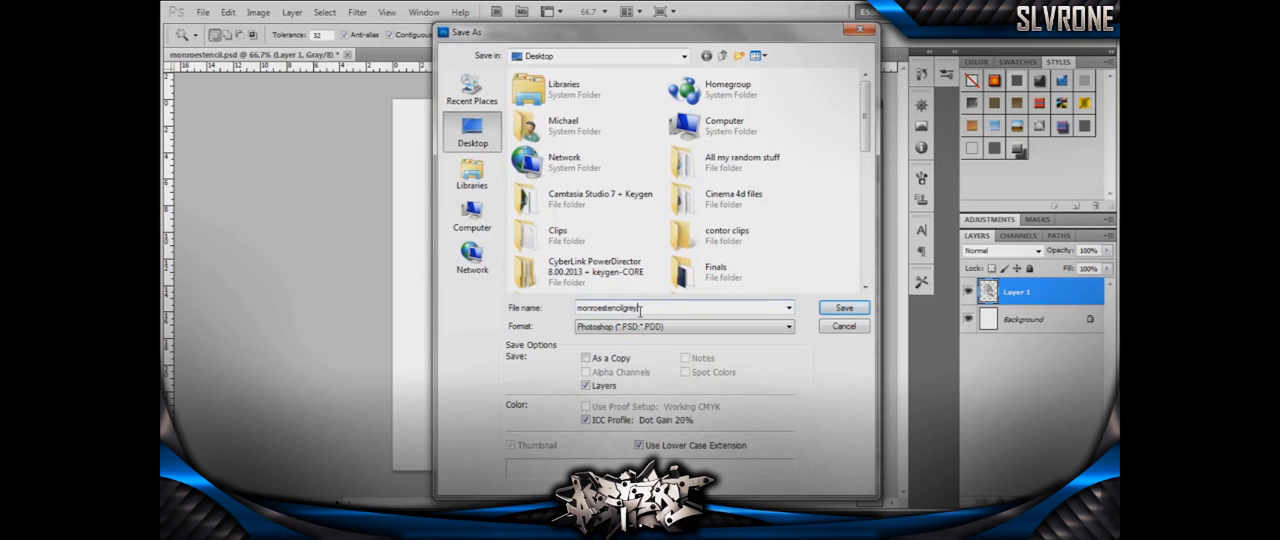
left_click(768, 327)
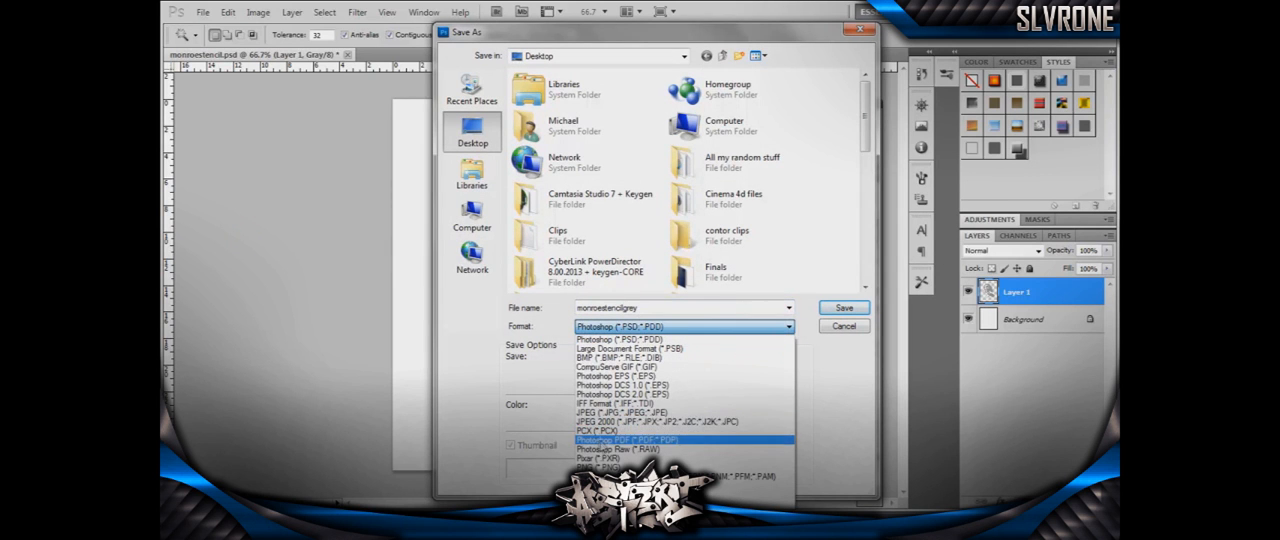
left_click(616, 413)
left_click(844, 307)
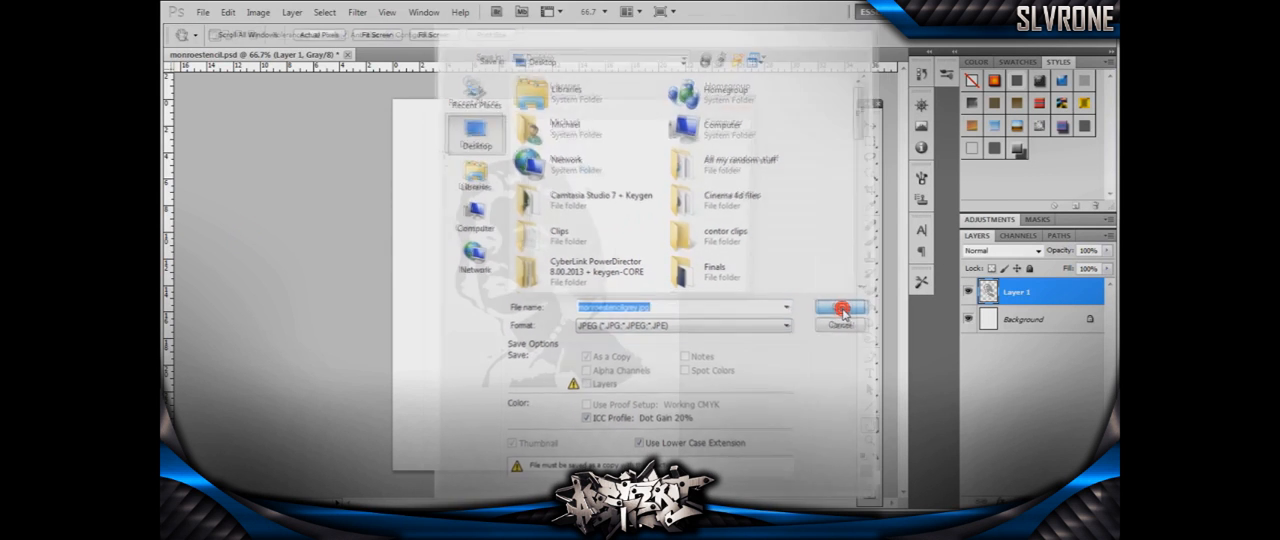
left_click(722, 132)
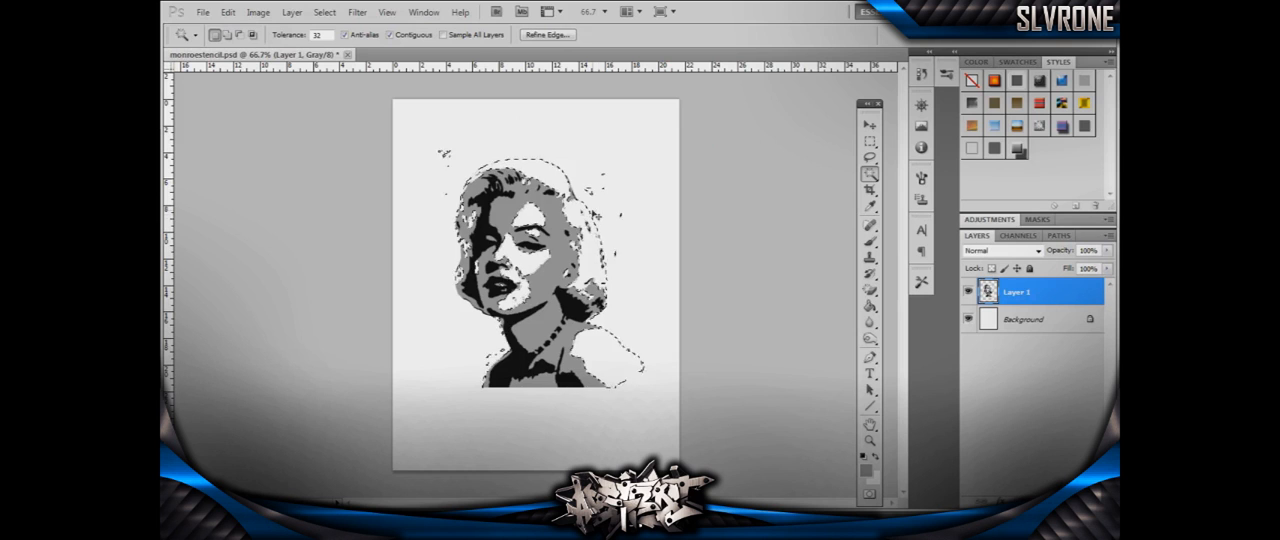
- Clear the white-area selection, select the empty area around the portrait with the Magic Wand, and fill it with 50% gray
key("ctrl+d")
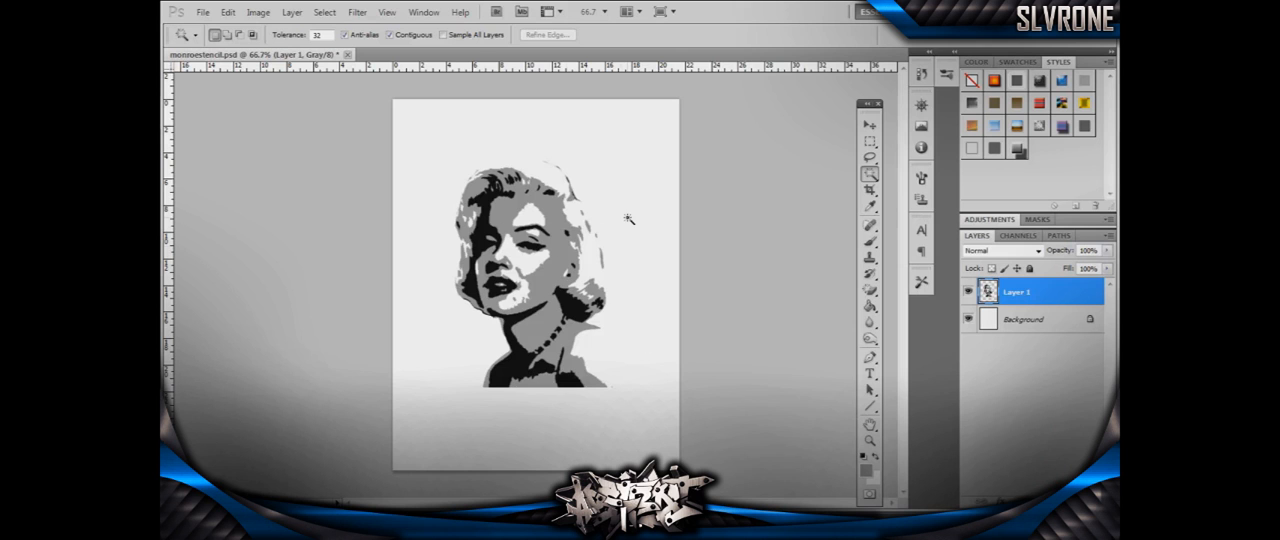
left_click(614, 164)
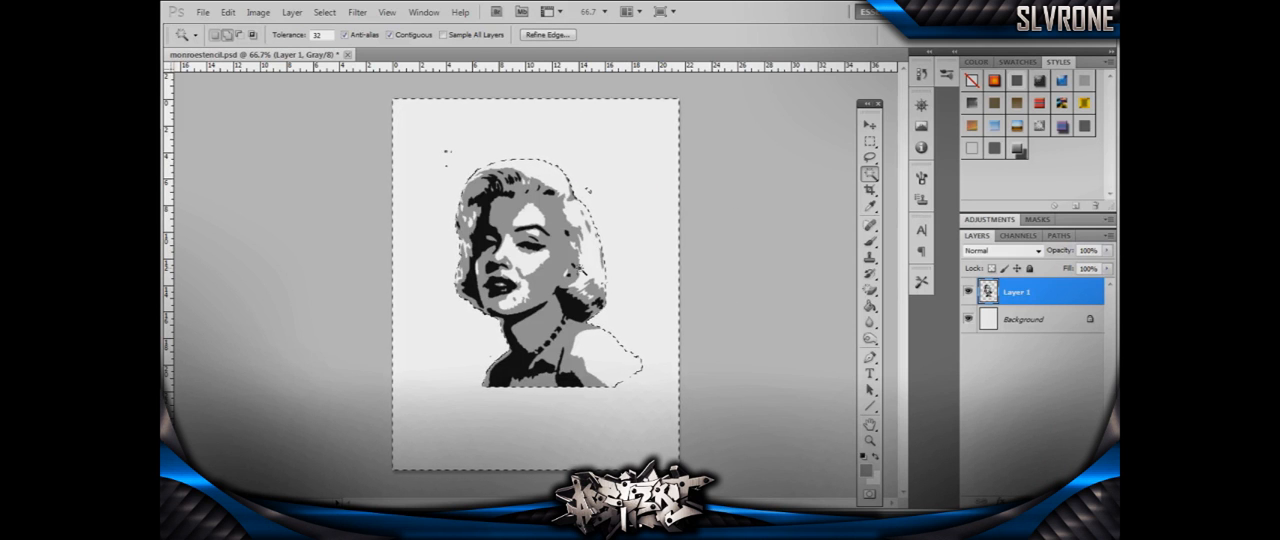
key("shift+F5")
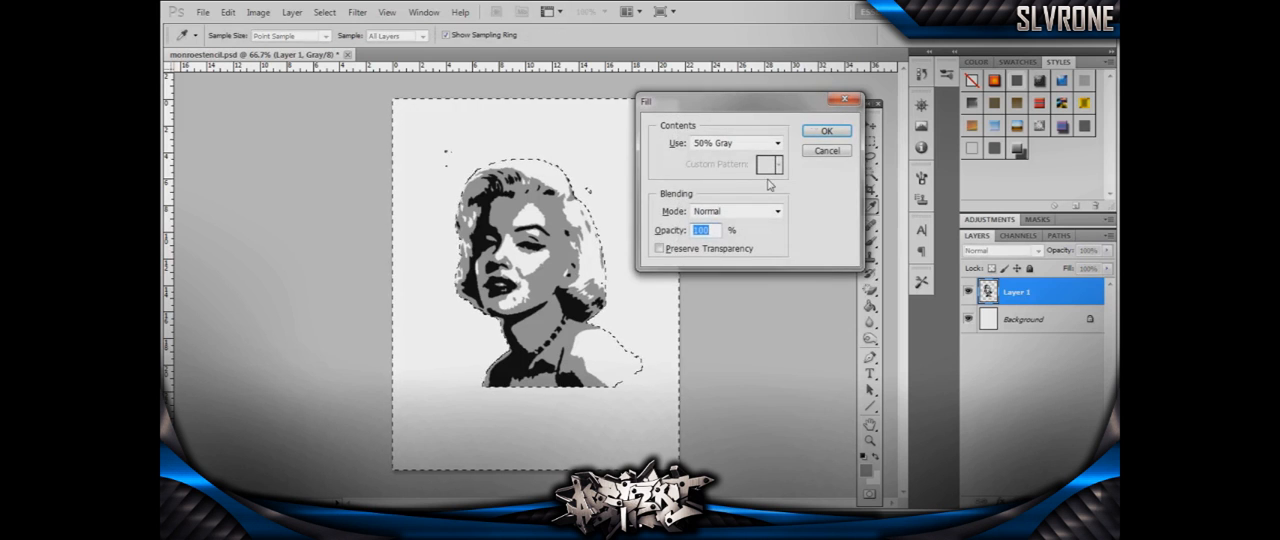
left_click(826, 131)
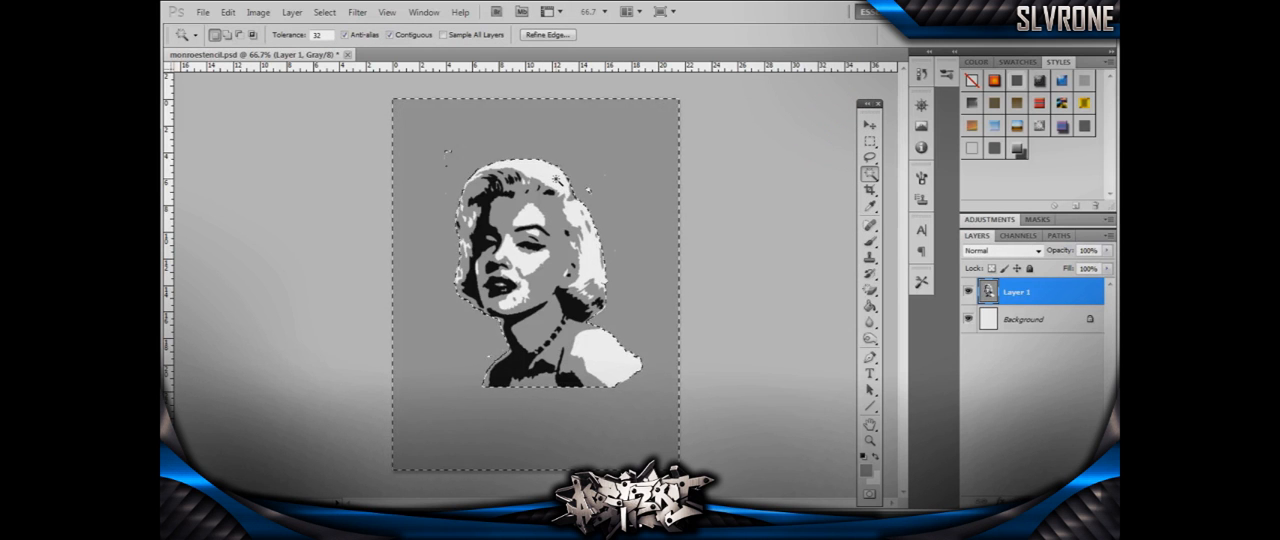
- Select all black areas of the portrait with the Magic Wand and Similar, and fill them with 50% gray
left_click(486, 251)
right_click(486, 253)
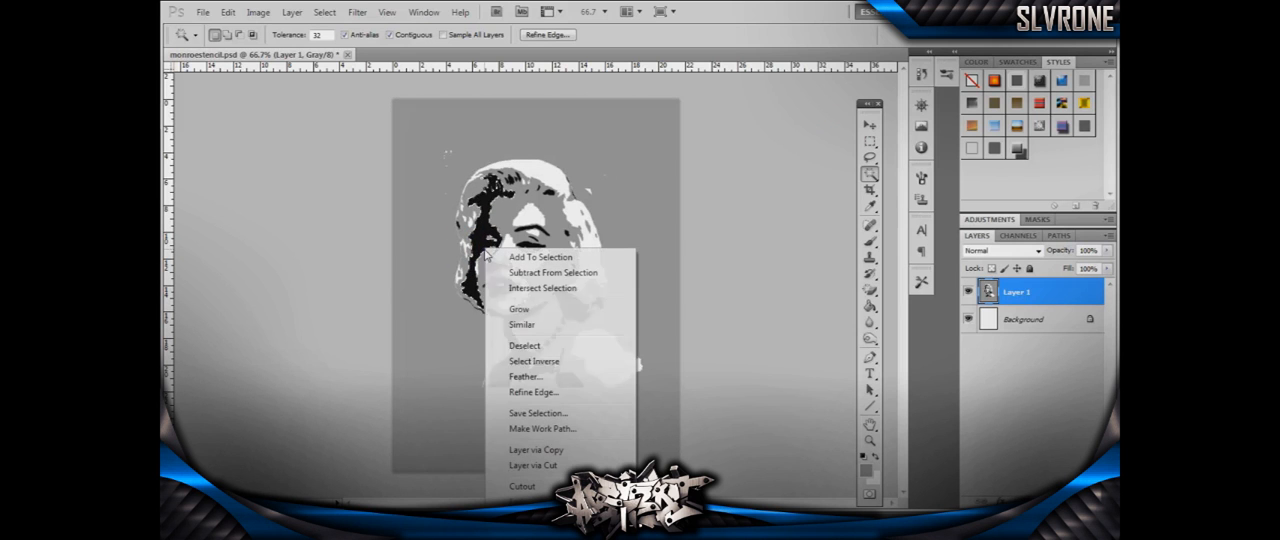
left_click(550, 344)
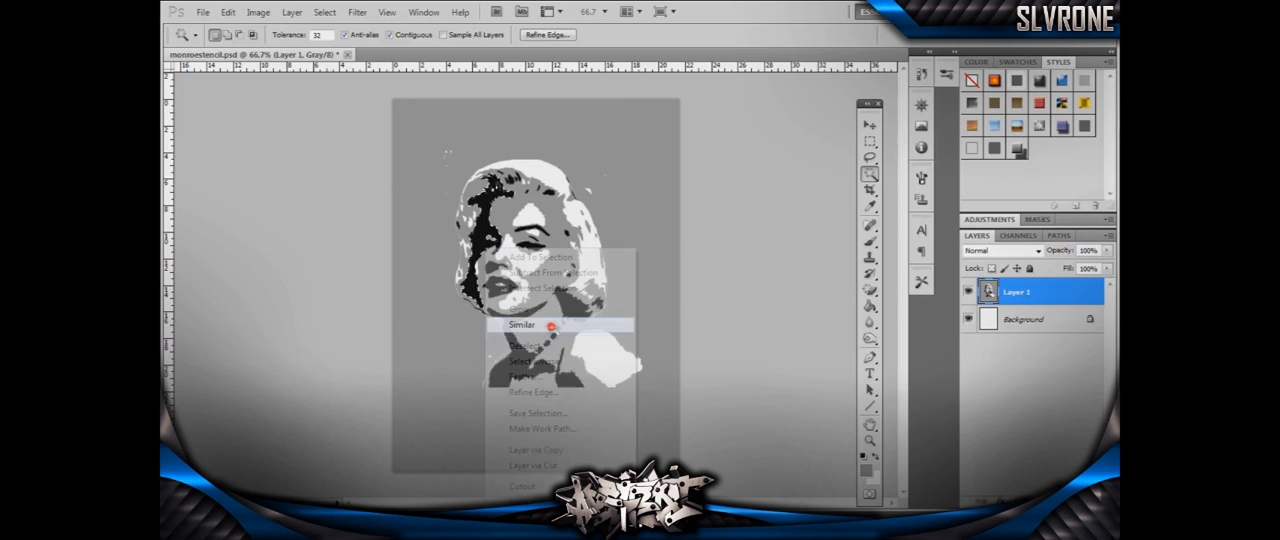
key("shift+F5")
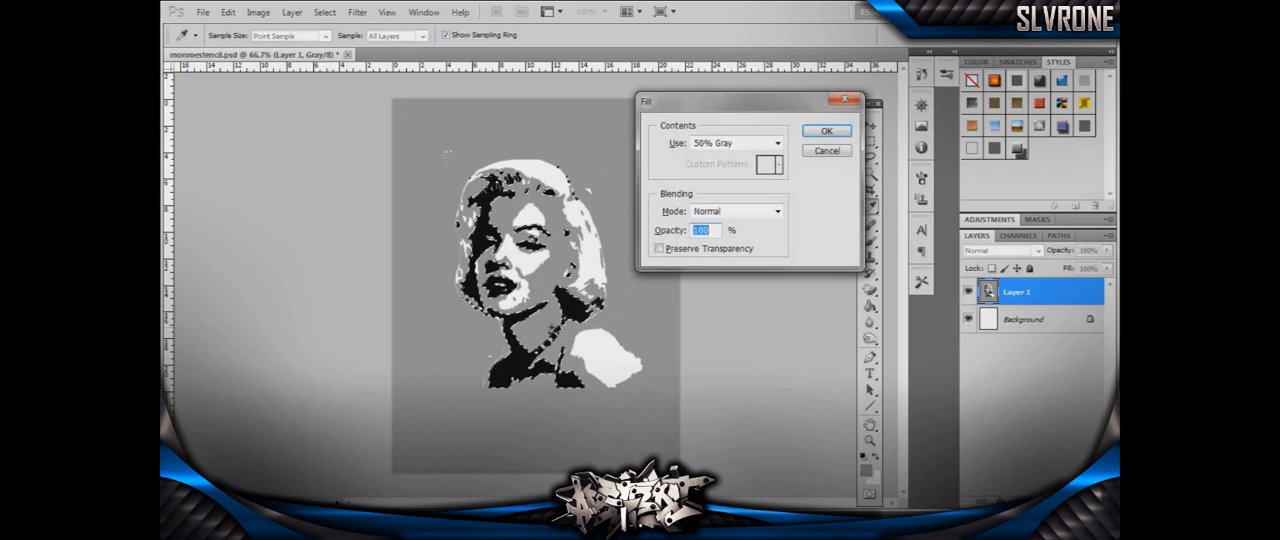
left_click(817, 130)
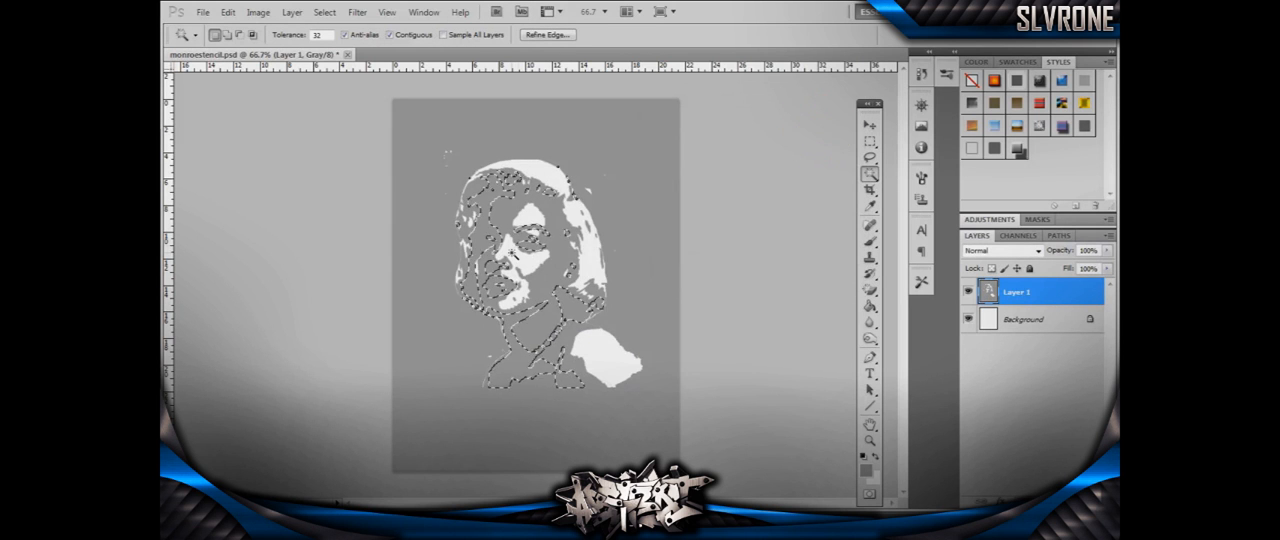
- Select all white areas of the portrait with the Magic Wand and Similar, and fill them with black
left_click(589, 262)
left_click(600, 345)
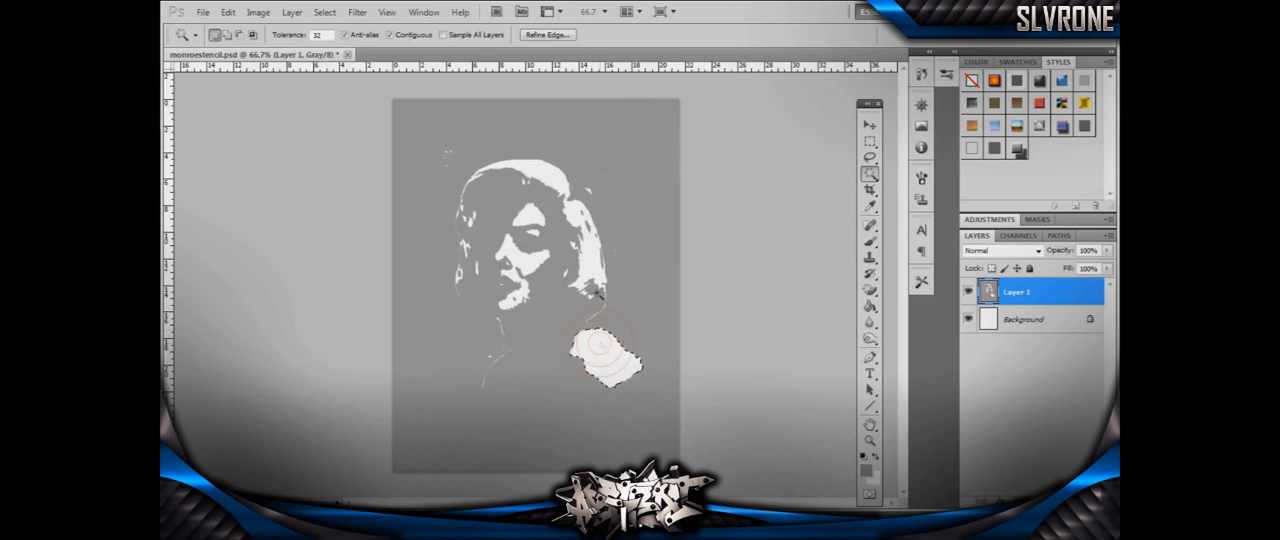
left_click(589, 263)
right_click(591, 250)
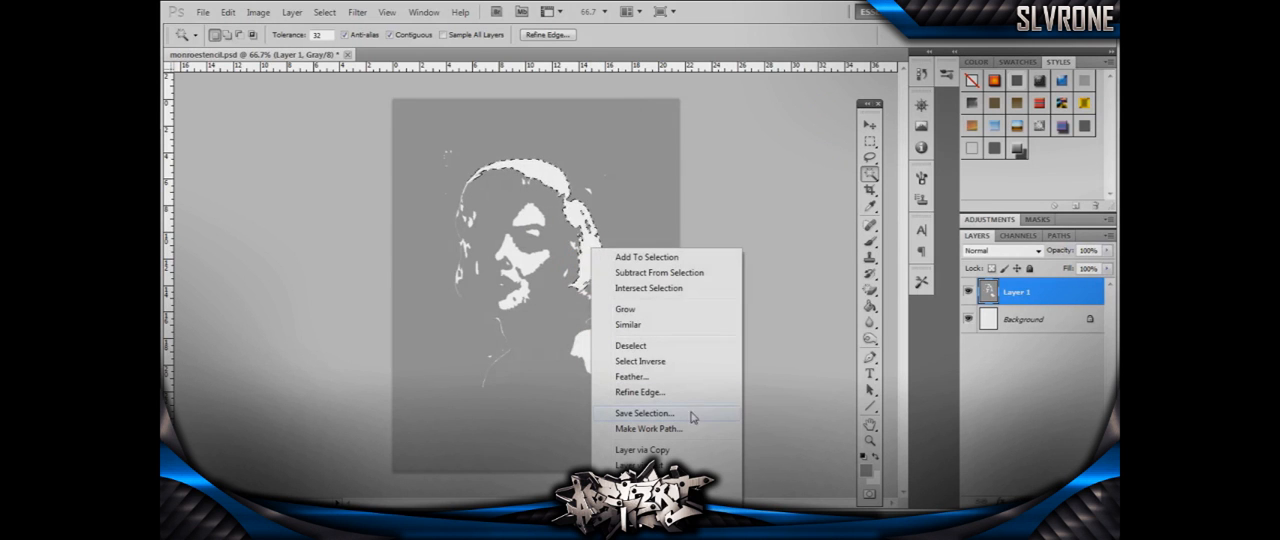
left_click(645, 326)
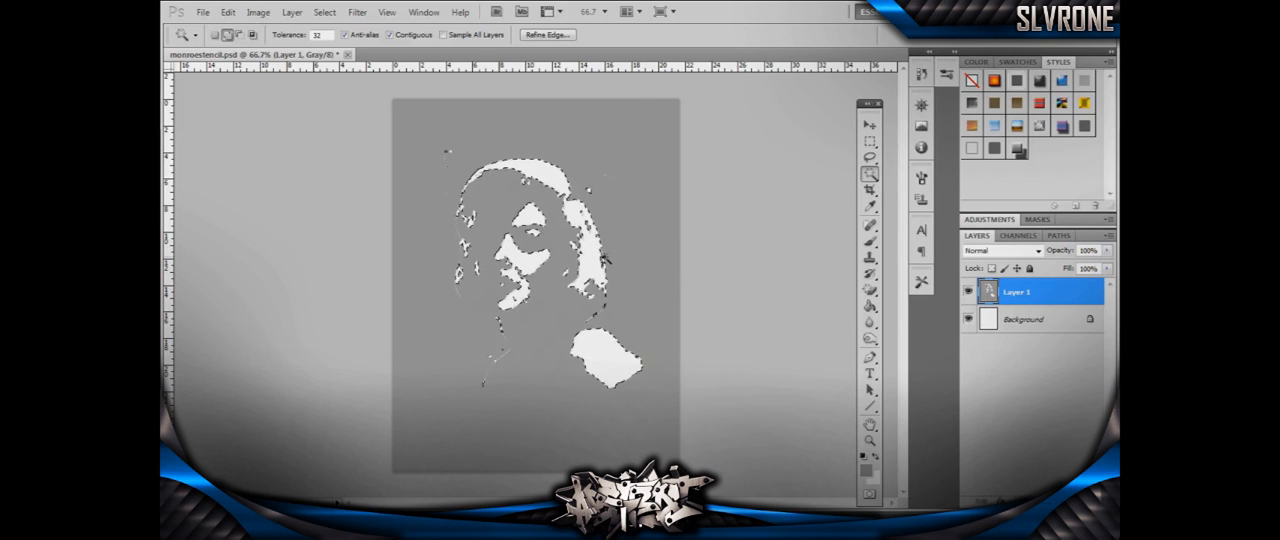
key("shift+F5")
left_click(765, 143)
left_click(718, 248)
left_click(818, 137)
- Select all gray areas with the Magic Wand and Similar, fill them with white, and clear the selection
key("w")
right_click(634, 200)
left_click(686, 278)
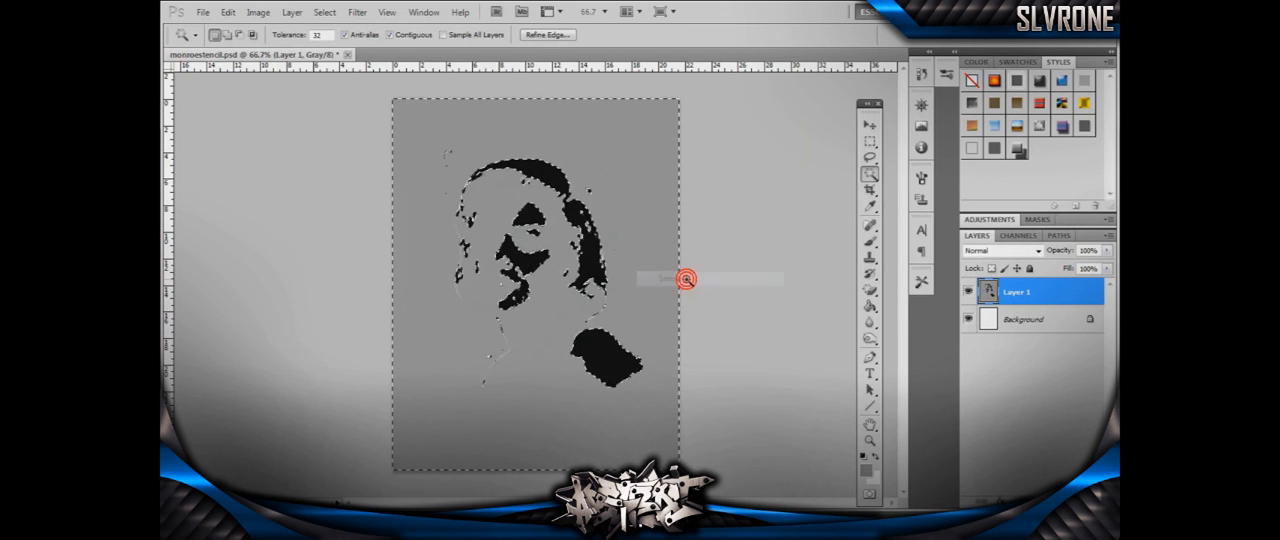
key("shift+F5")
left_click(735, 143)
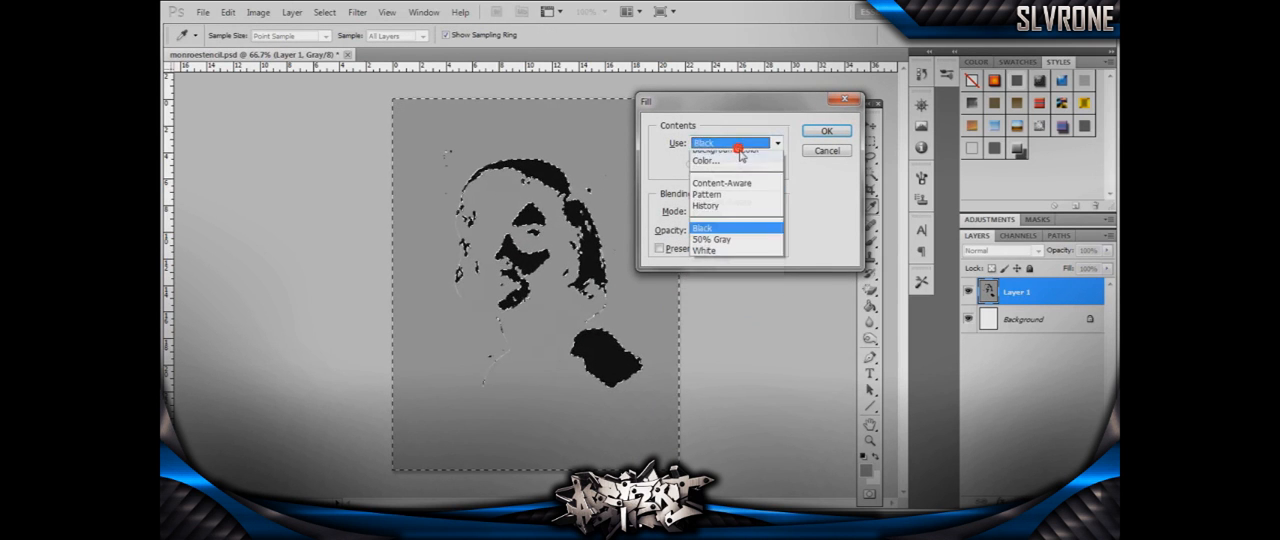
left_click(733, 269)
left_click(832, 140)
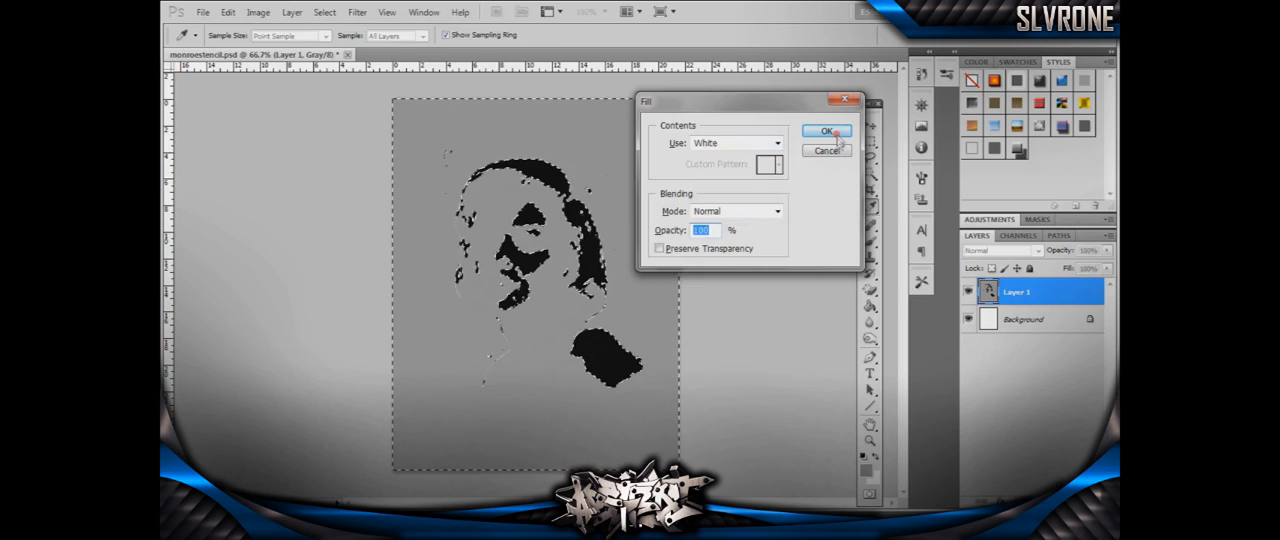
left_click(836, 134)
left_click(621, 227)
left_click(690, 215)
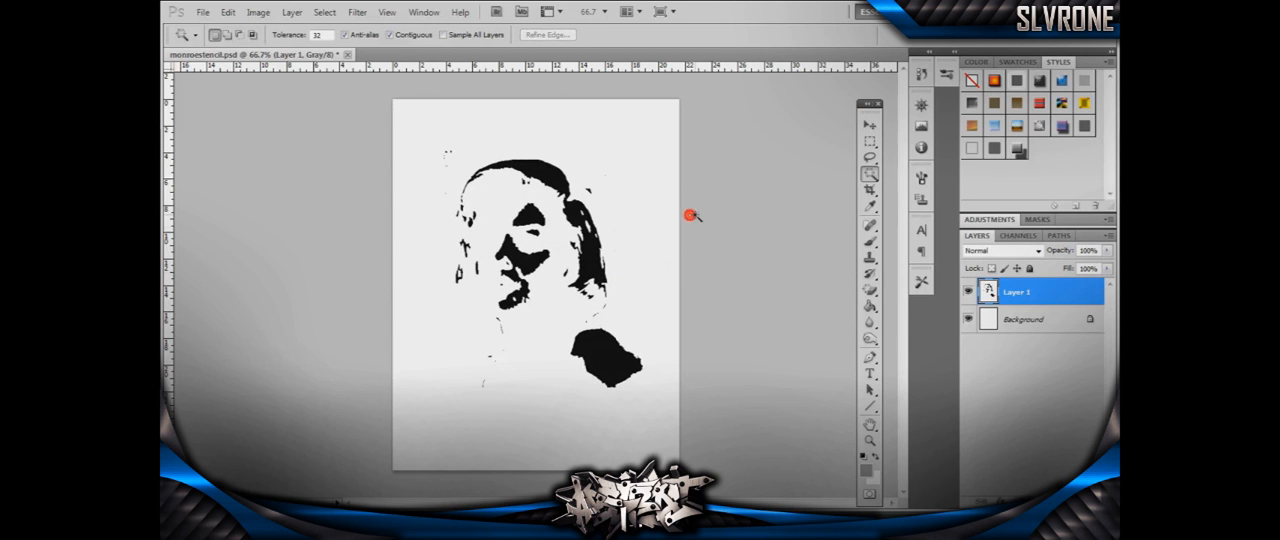